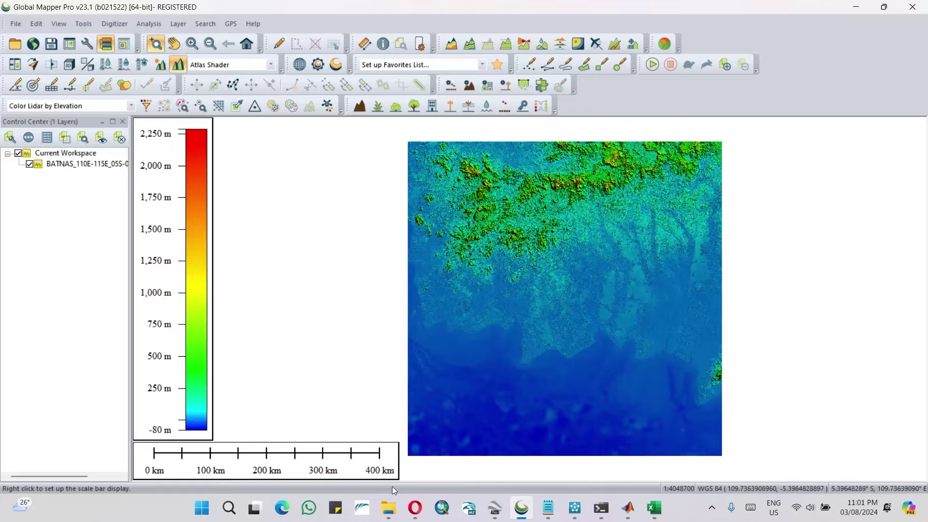
Load AOI.kml from the Delft3D - PLHR folder in Downloads and bring its boundary at the elevation grid's edge into view.
{"action": "left_click", "coordinate": [12, 50]}
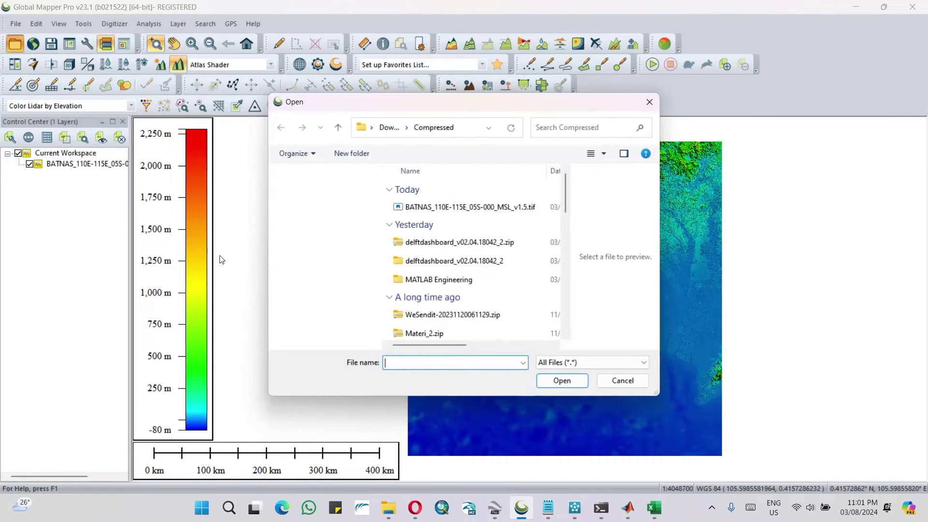
{"action": "left_click", "coordinate": [388, 127]}
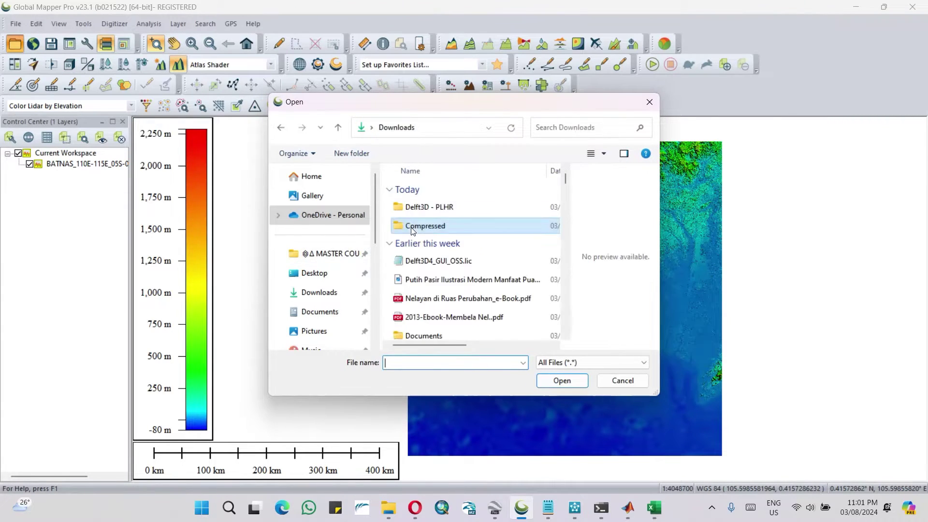
{"action": "double_click", "coordinate": [416, 208]}
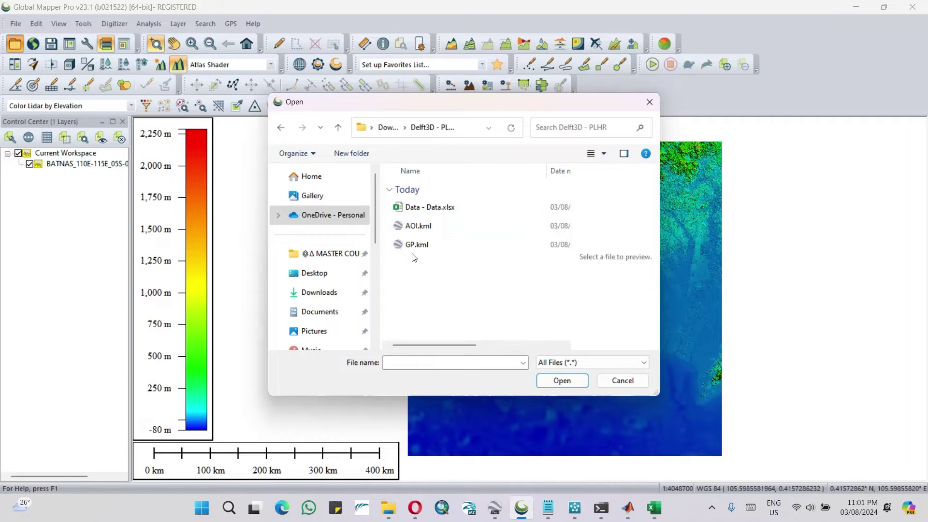
{"action": "double_click", "coordinate": [414, 226]}
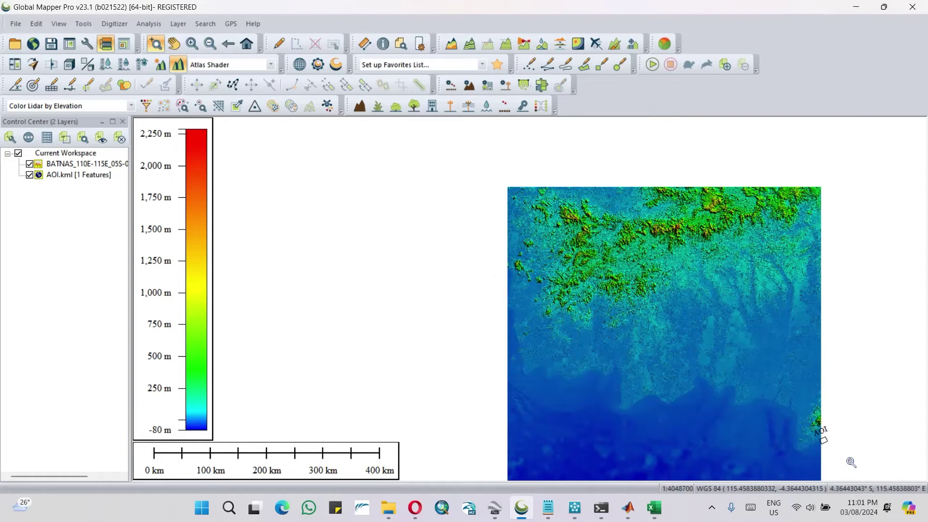
{"action": "left_click_drag", "start_coordinate": [820, 429], "coordinate": [844, 451]}
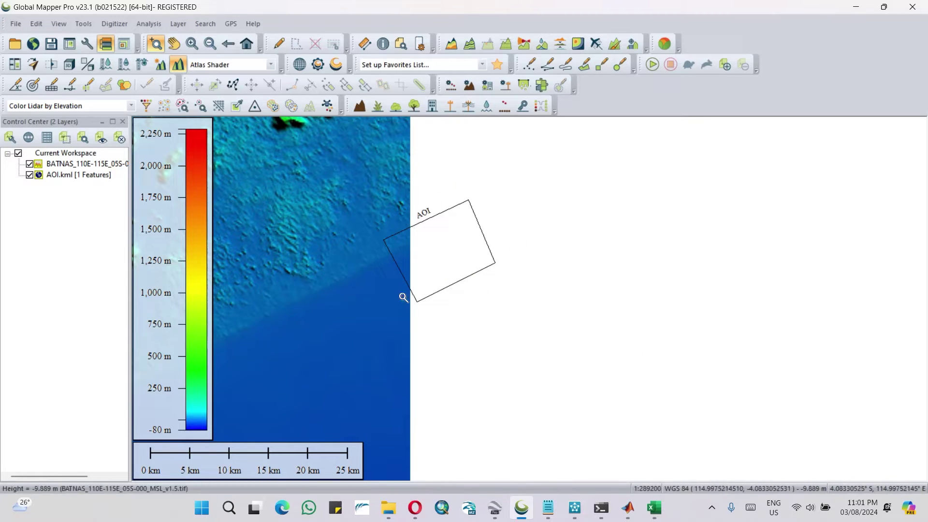
{"action": "right_click", "coordinate": [376, 310]}
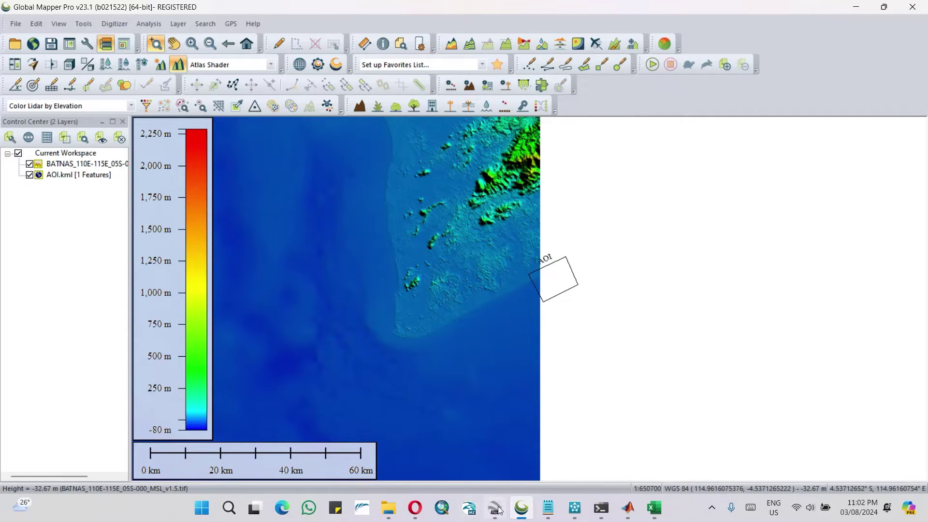
Switch to the BATNAS web map in Opera and download the v1.5 tile 115E-120E_05S-000_MSL as a numbered duplicate.
{"action": "left_click", "coordinate": [415, 508]}
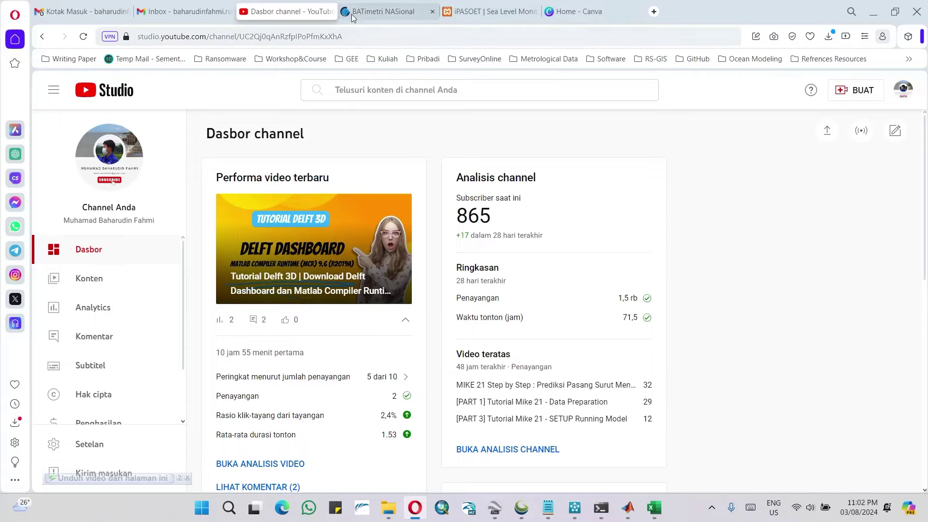
{"action": "left_click", "coordinate": [397, 12]}
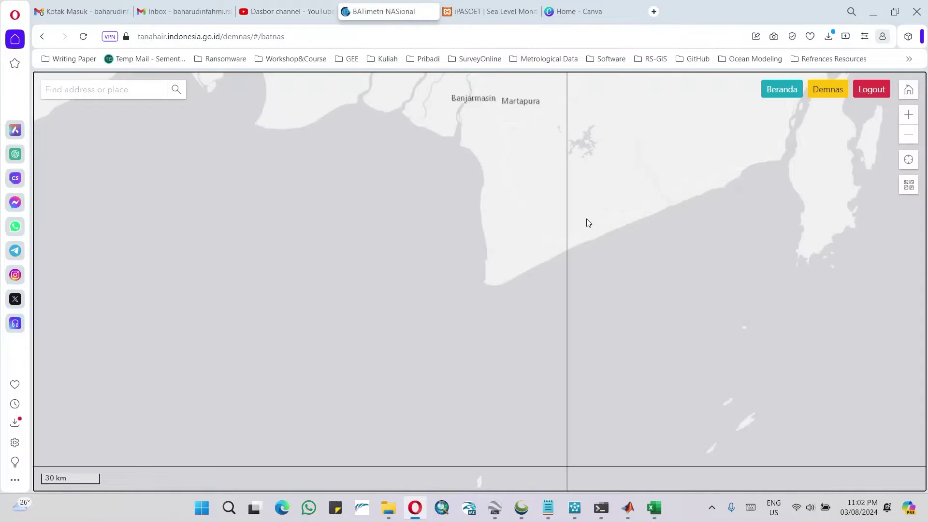
{"action": "left_click", "coordinate": [640, 174]}
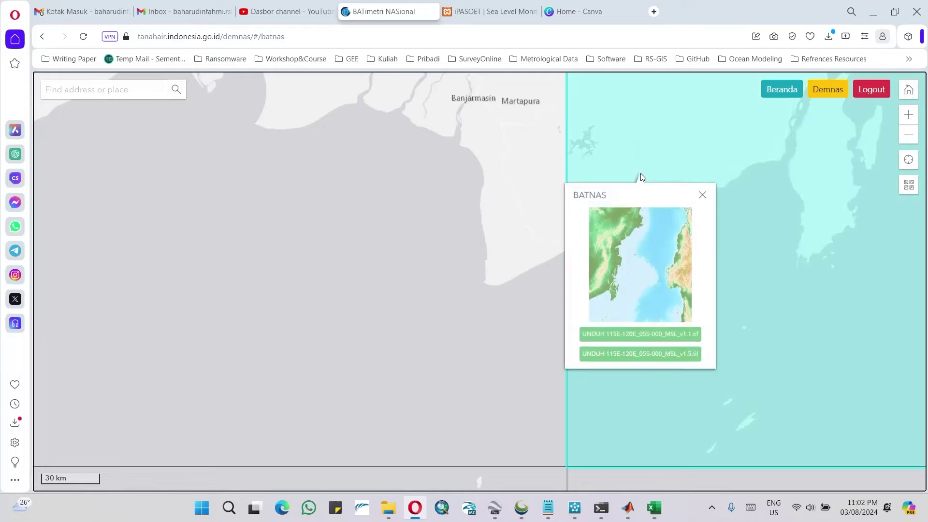
{"action": "left_click", "coordinate": [639, 360]}
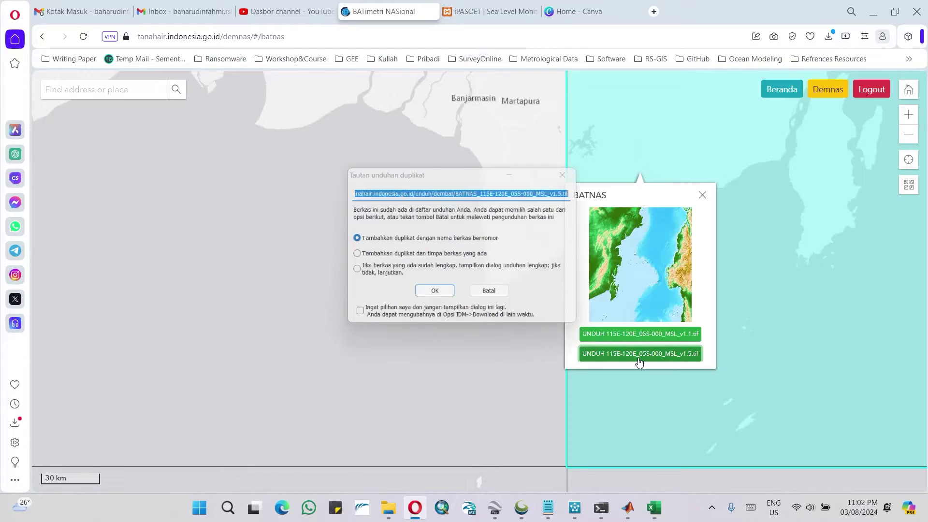
{"action": "left_click", "coordinate": [482, 191]}
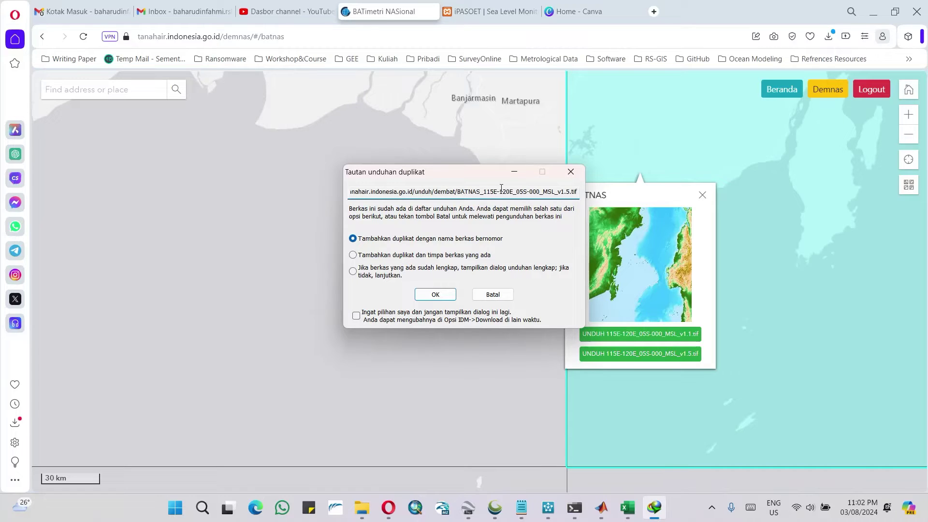
{"action": "left_click", "coordinate": [425, 294]}
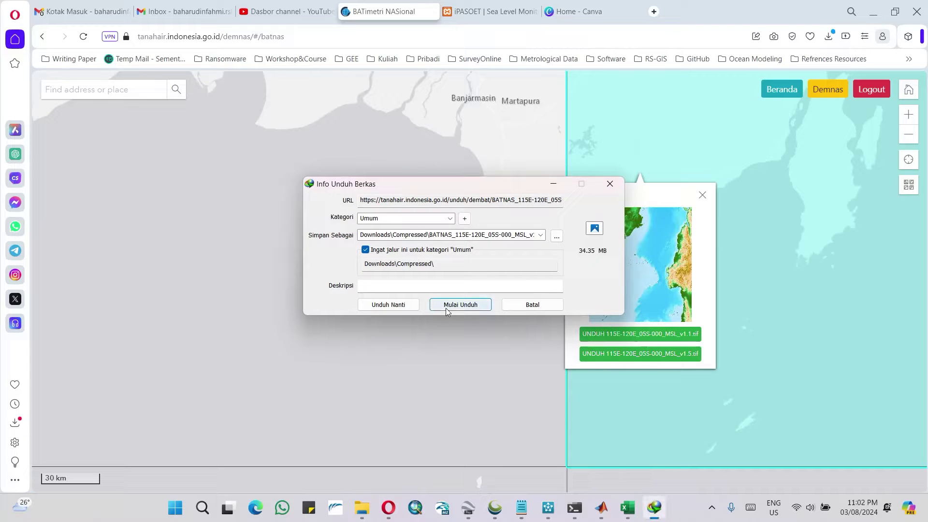
{"action": "left_click", "coordinate": [449, 305]}
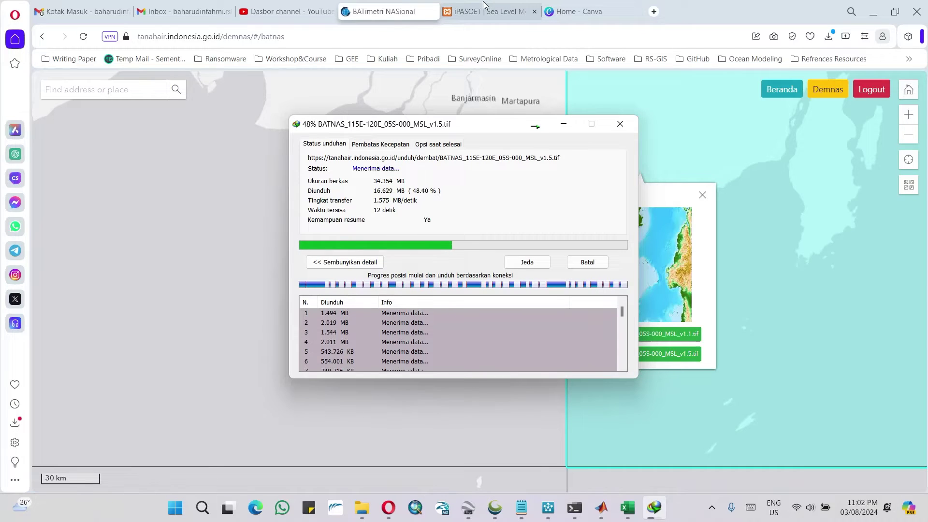
{"action": "left_click", "coordinate": [636, 12]}
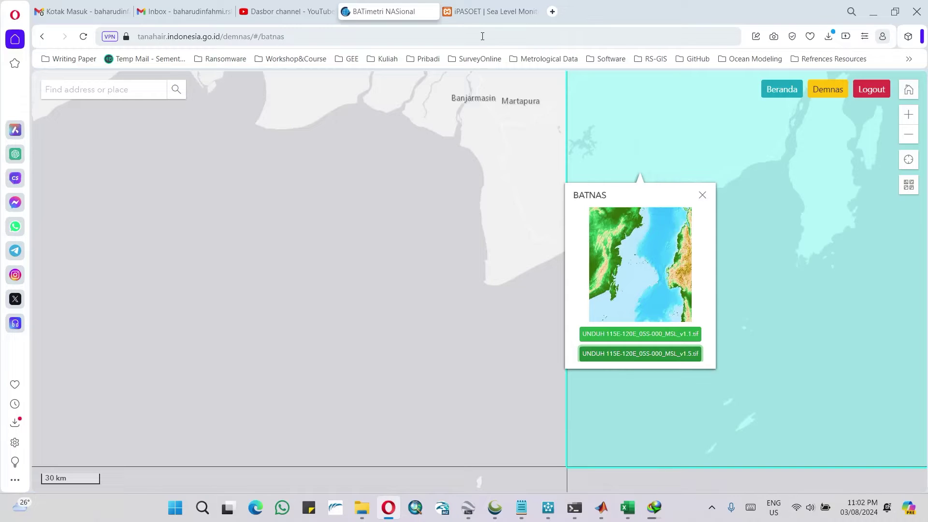
{"action": "left_click", "coordinate": [652, 509]}
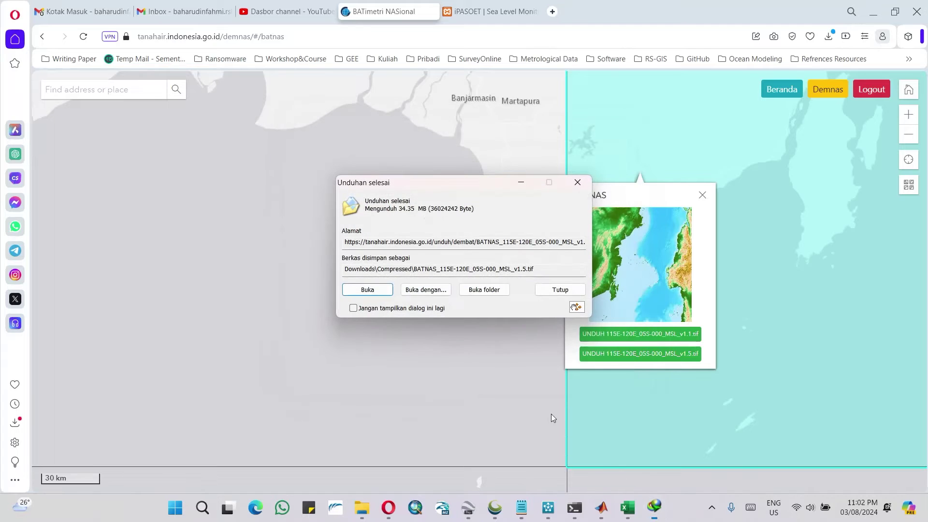
{"action": "left_click", "coordinate": [560, 290]}
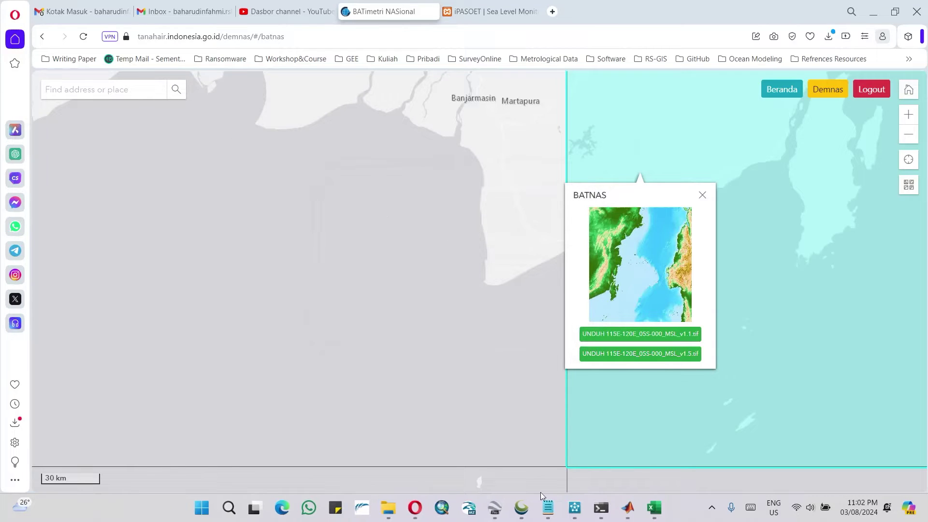
Switch to Global Mapper and load BATNAS_115E-120E_05S-000_MSL_v1.5.tif as elevation data in Geographic projection with WGS84 datum and elevations in meters.
{"action": "left_click", "coordinate": [521, 507]}
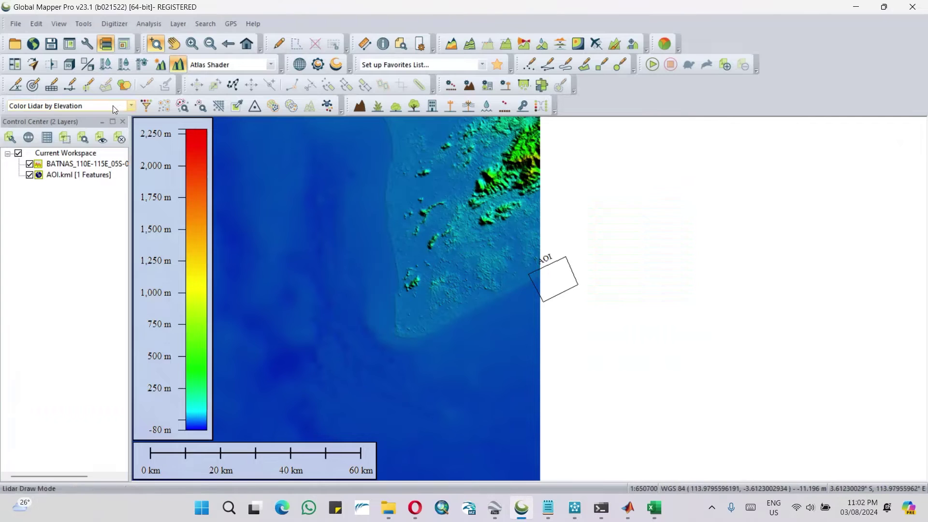
{"action": "left_click", "coordinate": [14, 44]}
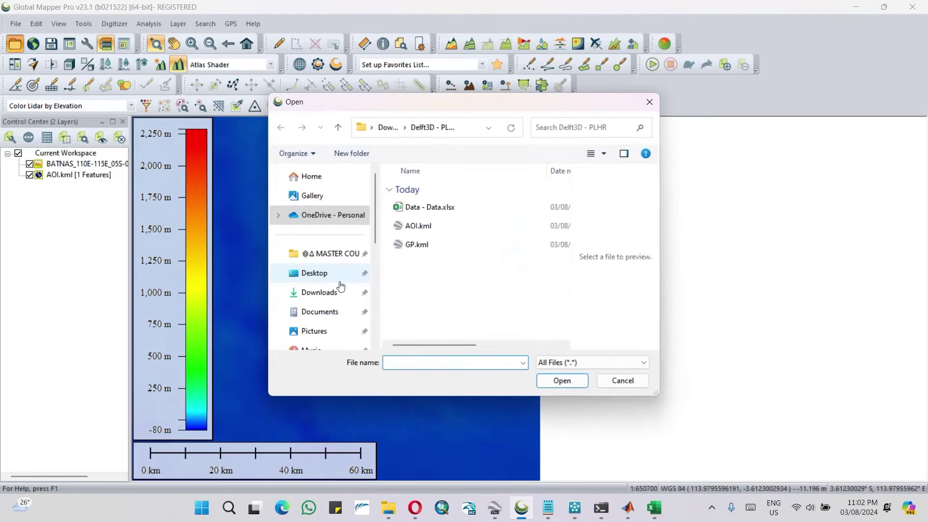
{"action": "left_click", "coordinate": [387, 127]}
{"action": "double_click", "coordinate": [405, 205]}
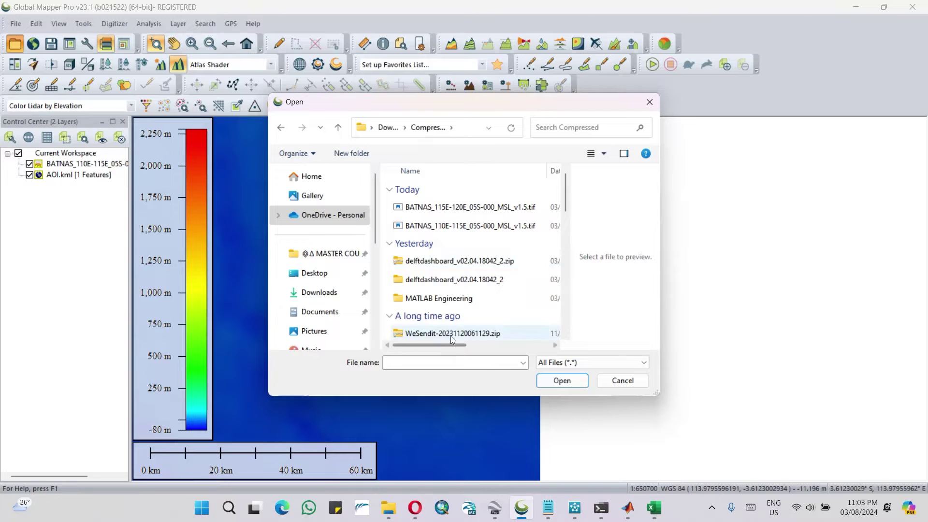
{"action": "left_click_drag", "start_coordinate": [448, 345], "coordinate": [398, 345]}
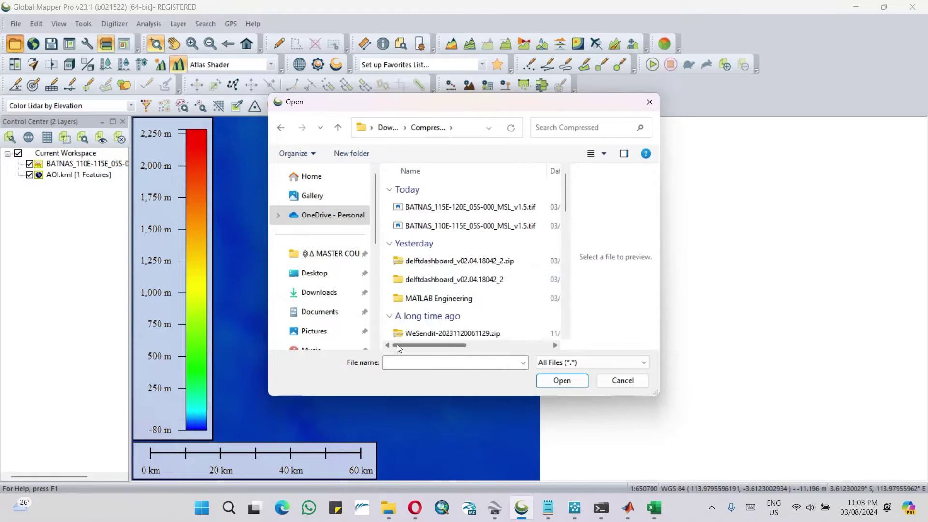
{"action": "left_click", "coordinate": [408, 205]}
{"action": "double_click", "coordinate": [408, 206]}
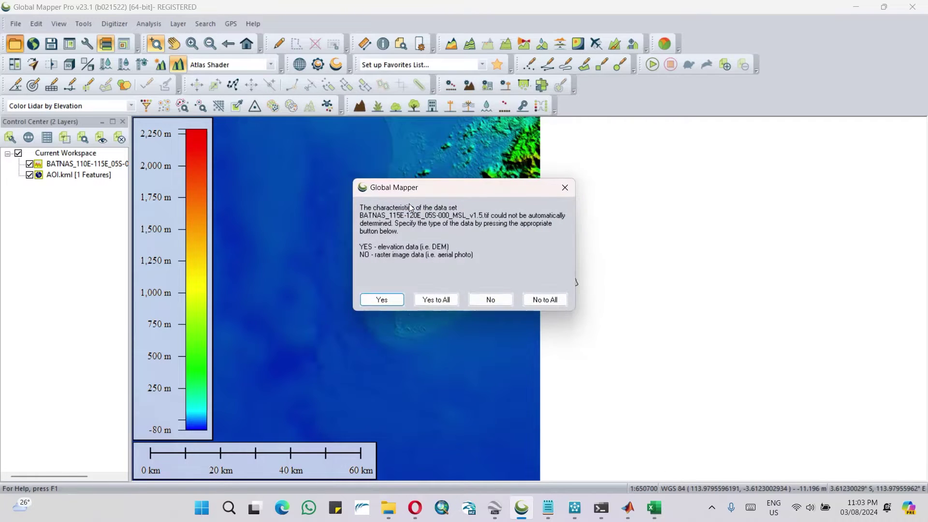
{"action": "left_click", "coordinate": [447, 306]}
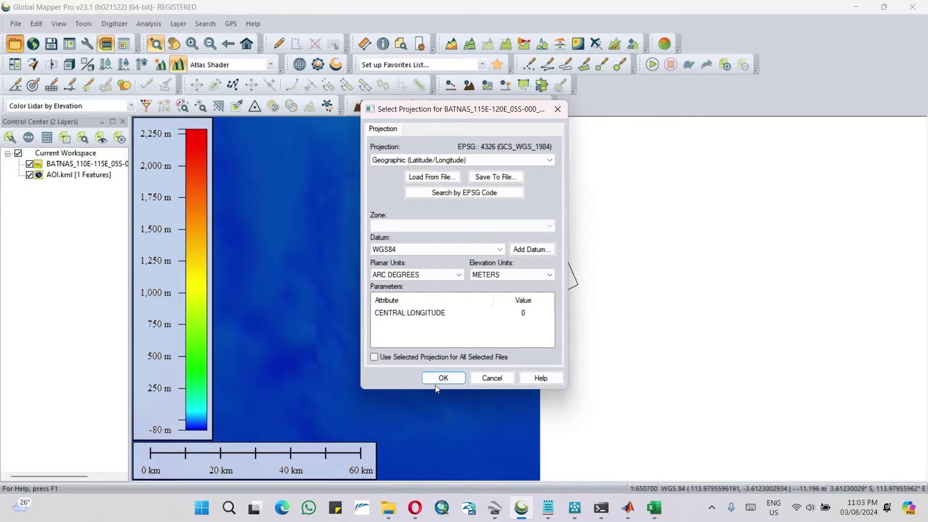
{"action": "left_click", "coordinate": [440, 368]}
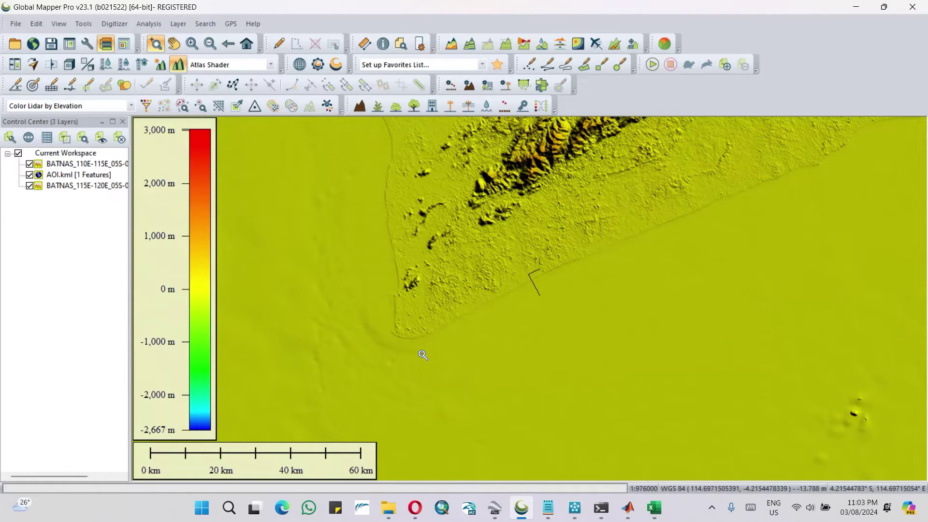
Move the AOI.kml layer below both BATNAS layers in the layer order and frame the map on the AOI rectangle.
{"action": "scroll", "coordinate": [425, 352], "scroll_direction": "down", "scroll_amount": 2}
{"action": "mouse_move", "coordinate": [77, 175]}
{"action": "left_mouse_down"}
{"action": "mouse_move", "coordinate": [75, 160]}
{"action": "mouse_move", "coordinate": [70, 192]}
{"action": "left_mouse_up"}
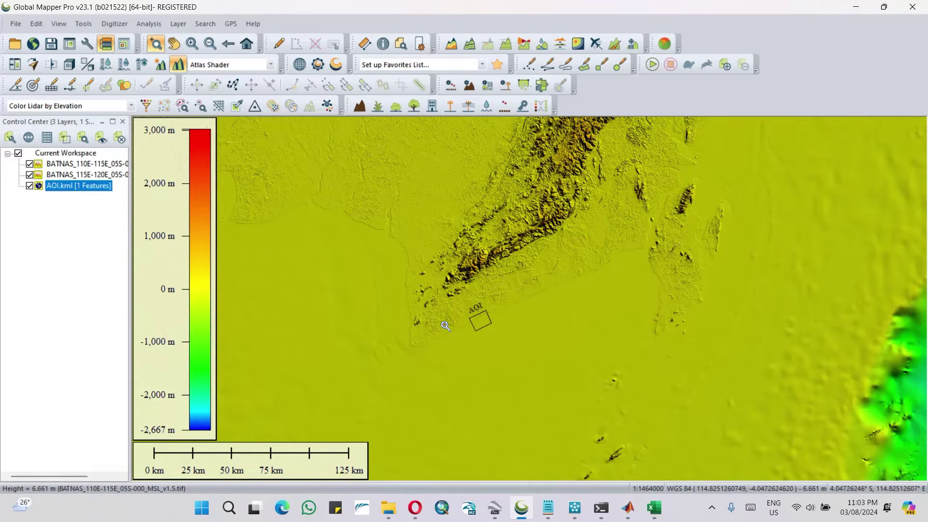
{"action": "scroll", "coordinate": [445, 326], "scroll_direction": "down", "scroll_amount": 4}
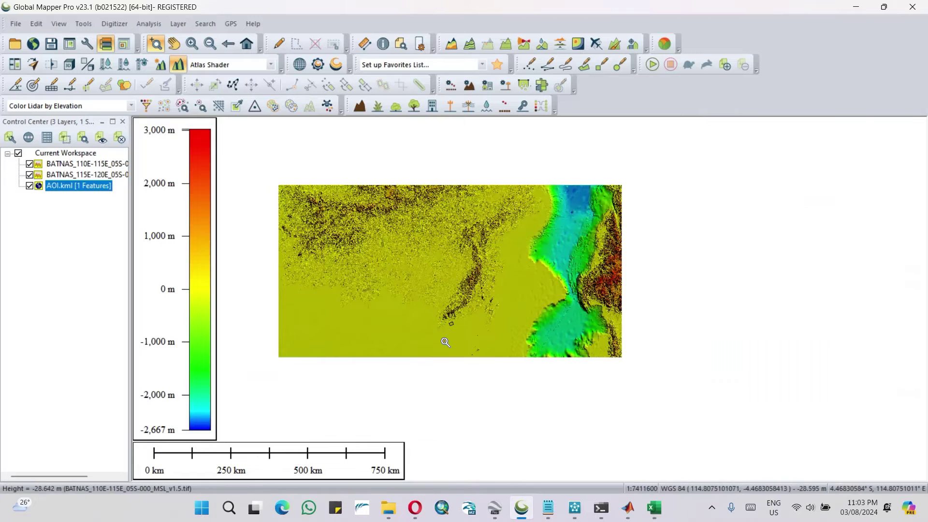
{"action": "scroll", "coordinate": [445, 342], "scroll_direction": "up", "scroll_amount": 3}
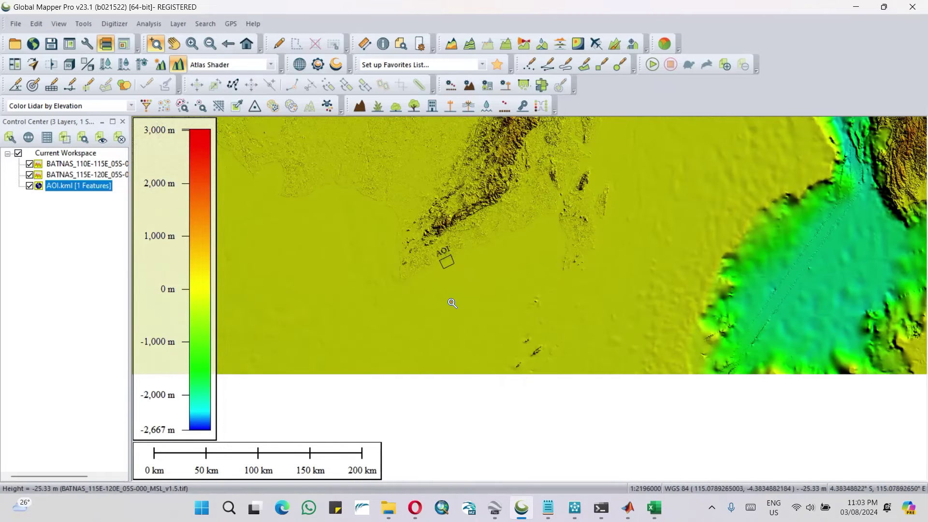
{"action": "left_click_drag", "start_coordinate": [428, 249], "coordinate": [478, 298]}
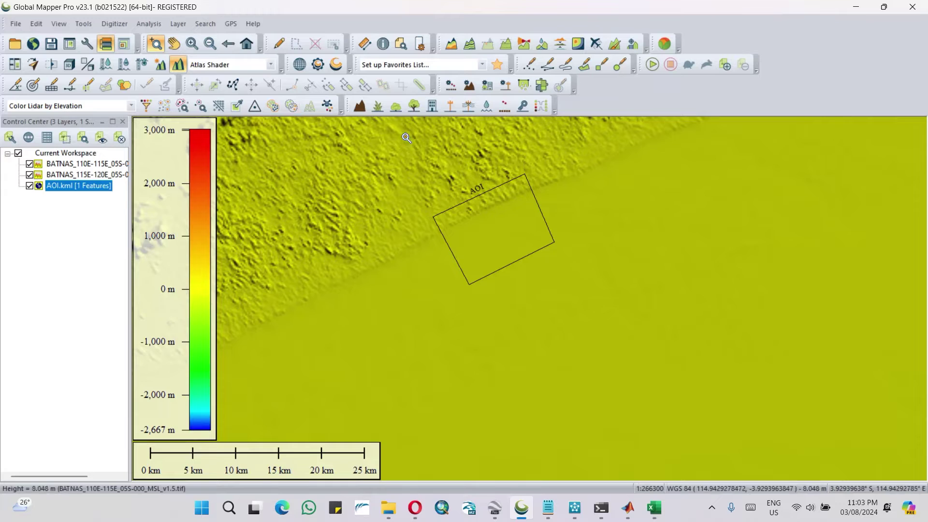
Digitize an area polygon of about 147 sq km that encloses the AOI rectangle with a small margin.
{"action": "left_click", "coordinate": [584, 65]}
{"action": "left_click", "coordinate": [409, 324]}
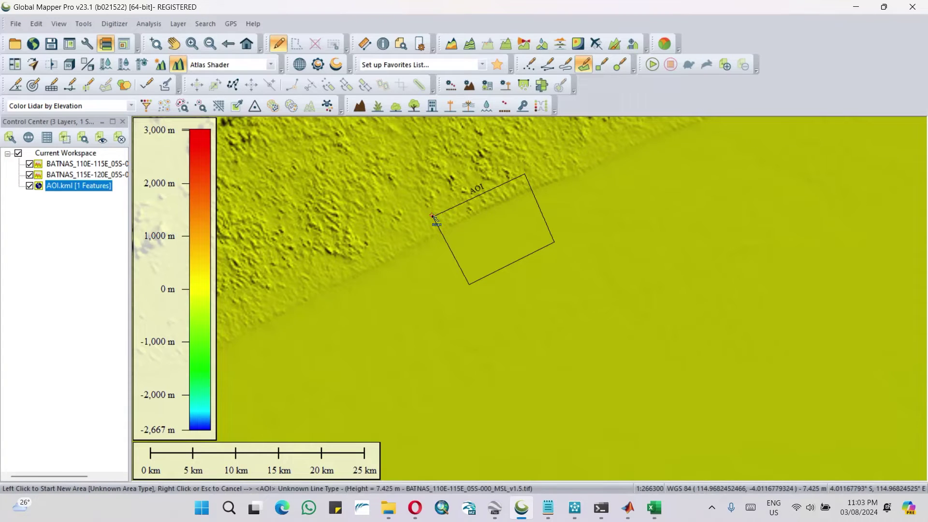
{"action": "left_click", "coordinate": [432, 216]}
{"action": "left_click", "coordinate": [468, 284]}
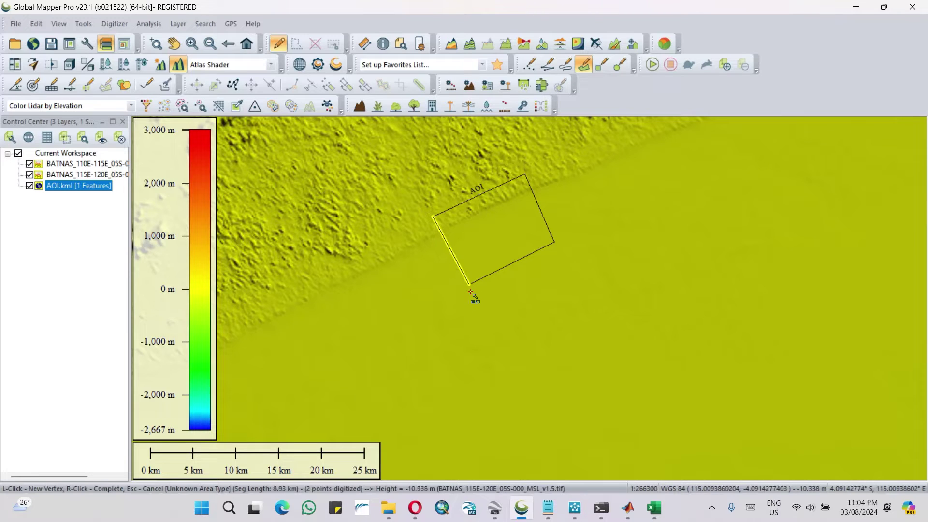
{"action": "left_click", "coordinate": [423, 222]}
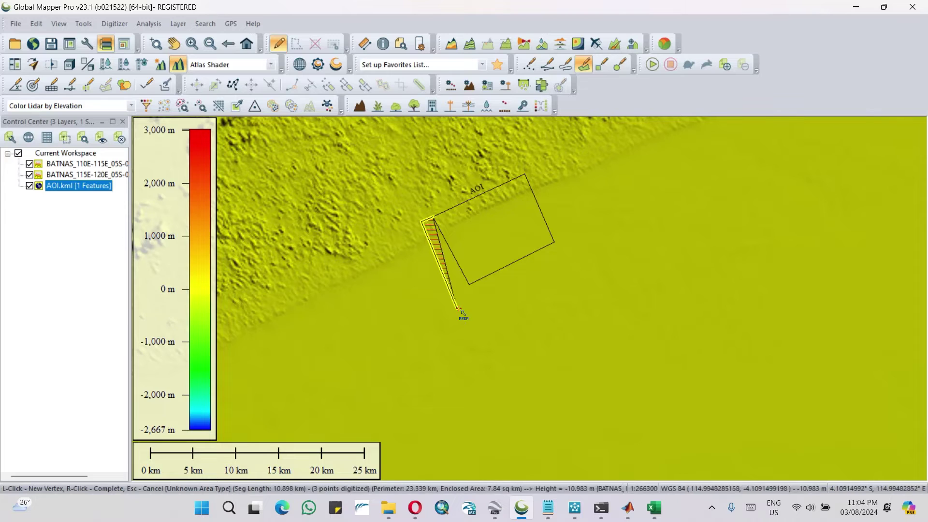
{"action": "left_click", "coordinate": [463, 302]}
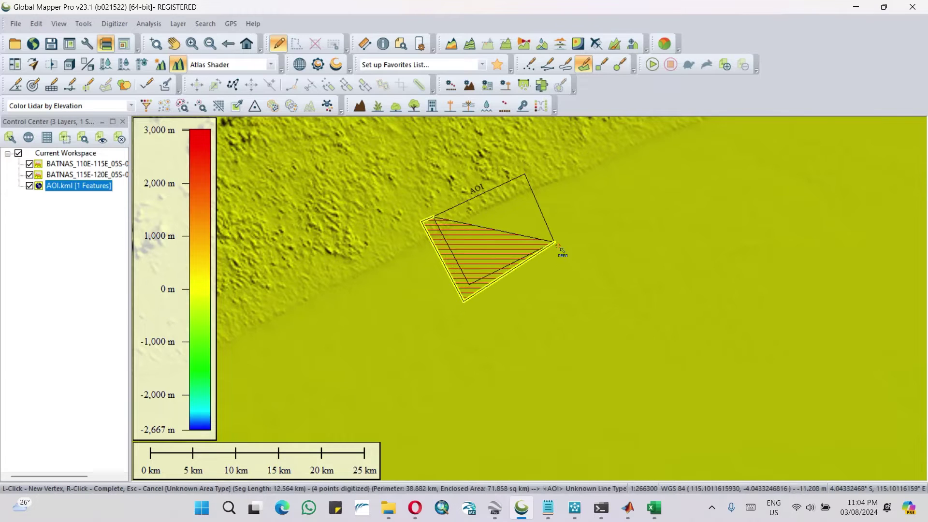
{"action": "left_click", "coordinate": [568, 250]}
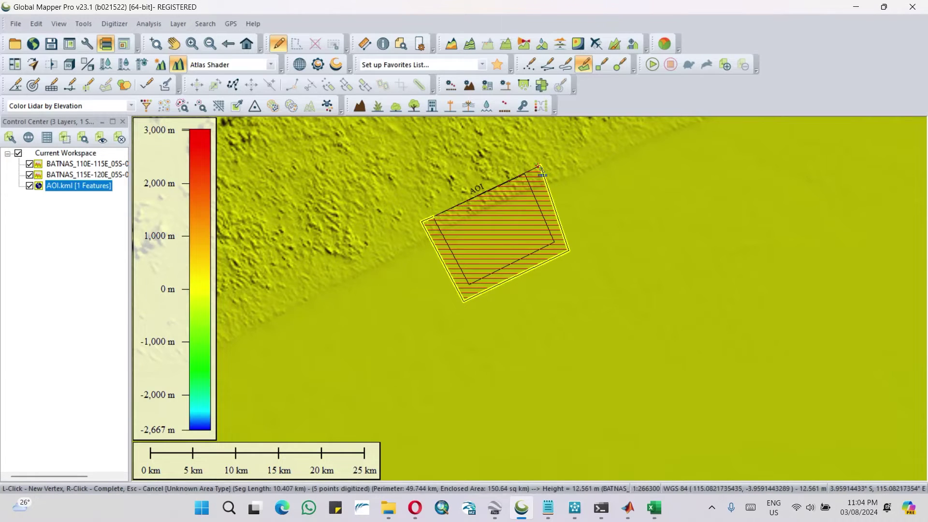
{"action": "left_click", "coordinate": [535, 169]}
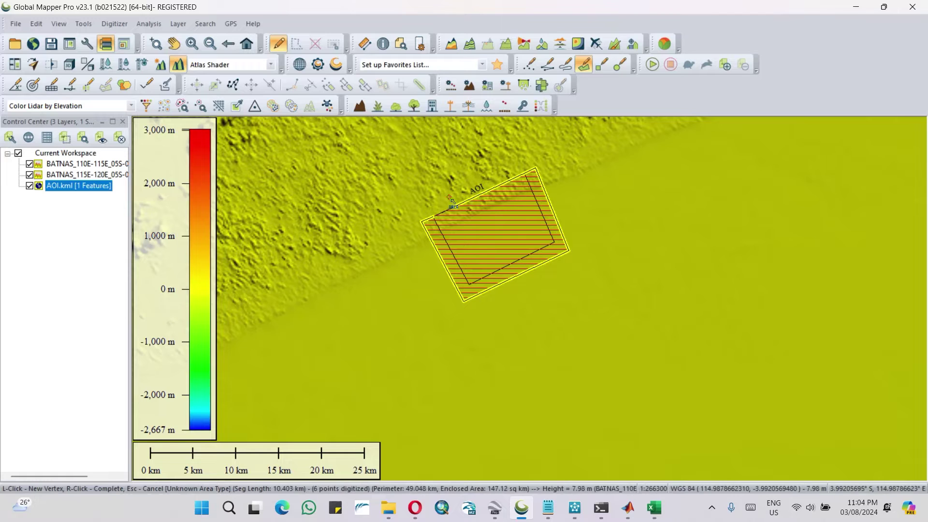
{"action": "left_click", "coordinate": [432, 214]}
{"action": "right_click", "coordinate": [436, 220]}
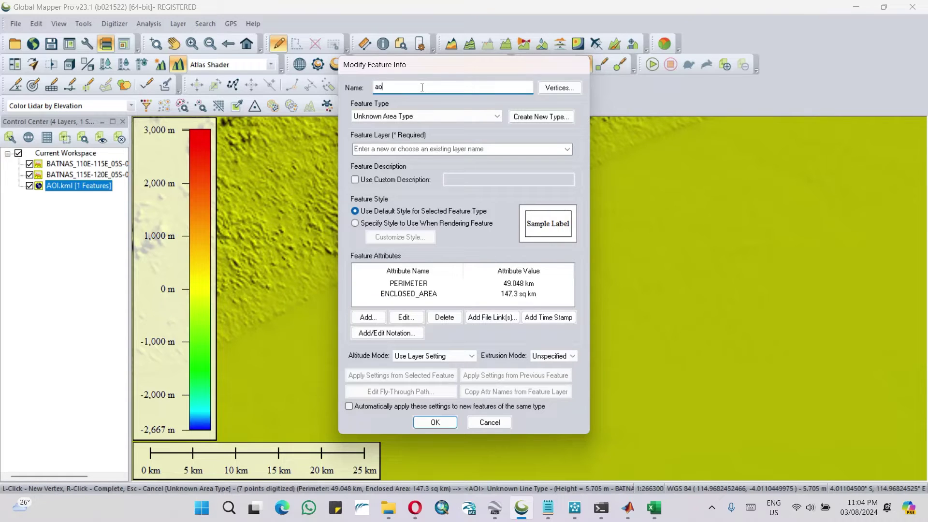
Name the digitized area feature aoi and assign it to a new feature layer called aoi-model.
{"action": "left_click", "coordinate": [439, 150]}
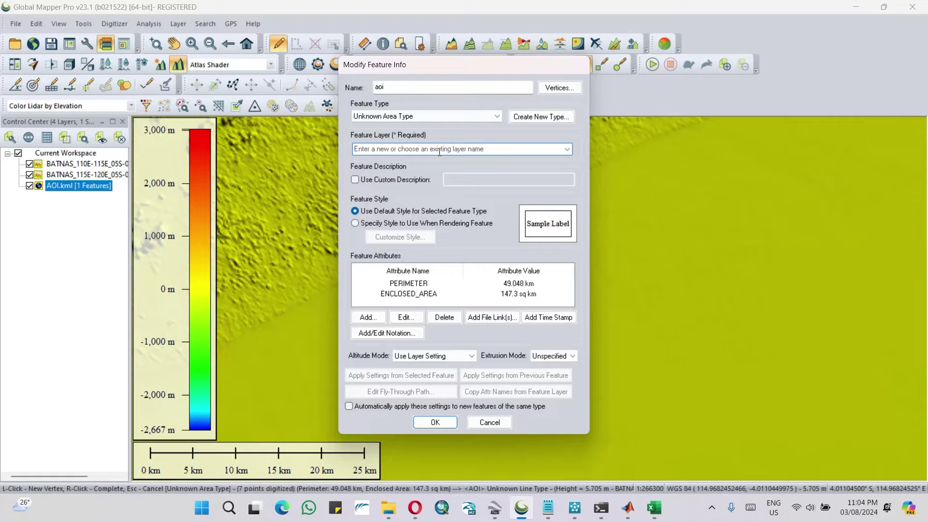
{"action": "type", "text": "a"}
{"action": "key", "text": "BackSpace"}
{"action": "type", "text": "aoi-model"}
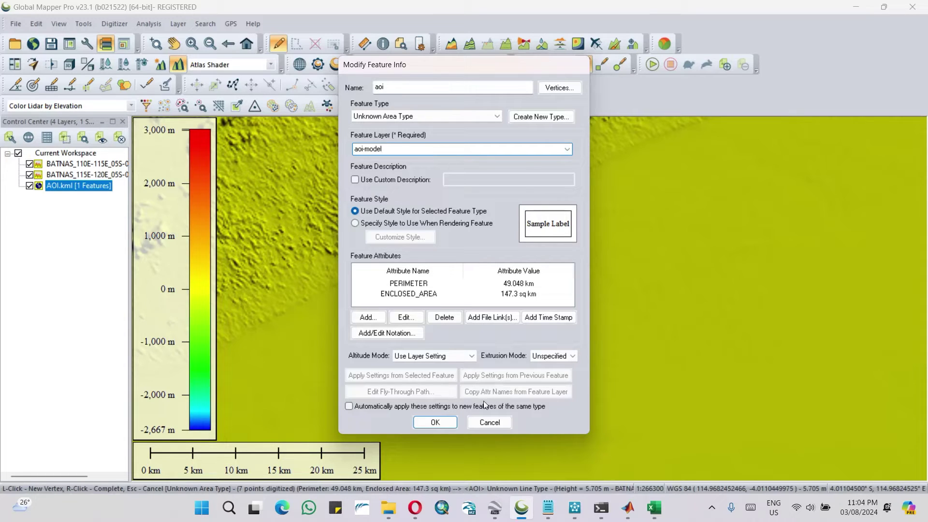
{"action": "left_click", "coordinate": [434, 422]}
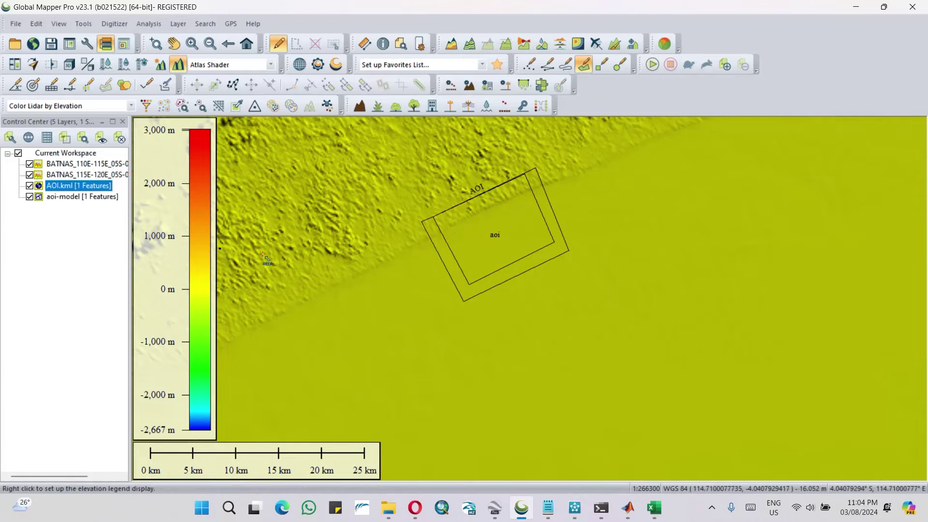
Hide the AOI.kml layer and select the aoi polygon on the map, comparing it with the original AOI rectangle.
{"action": "left_click", "coordinate": [30, 186]}
{"action": "right_click", "coordinate": [410, 237]}
{"action": "right_click", "coordinate": [410, 236]}
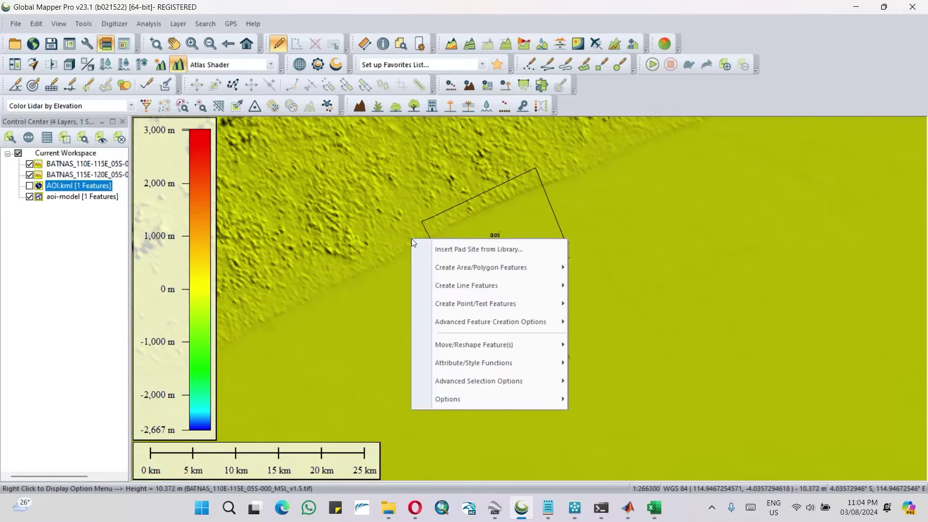
{"action": "left_click", "coordinate": [405, 238]}
{"action": "left_click", "coordinate": [471, 236]}
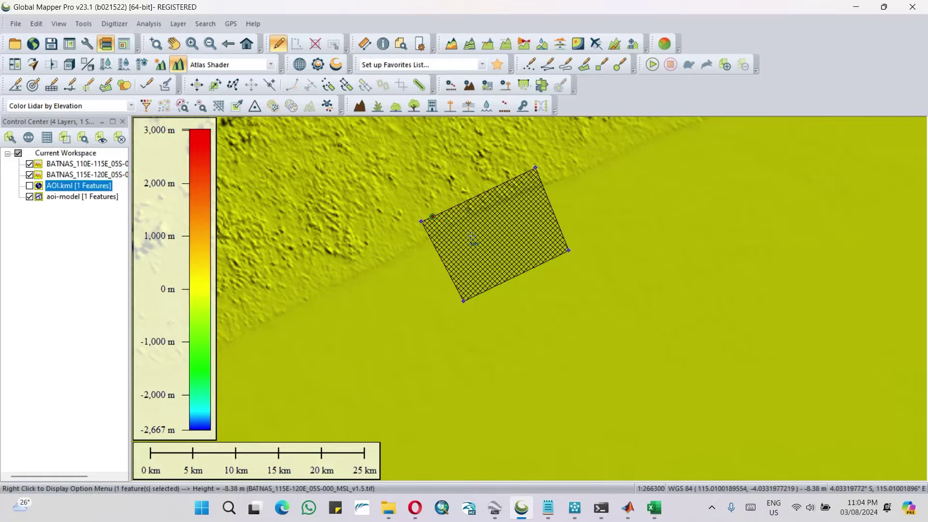
{"action": "left_click", "coordinate": [29, 185]}
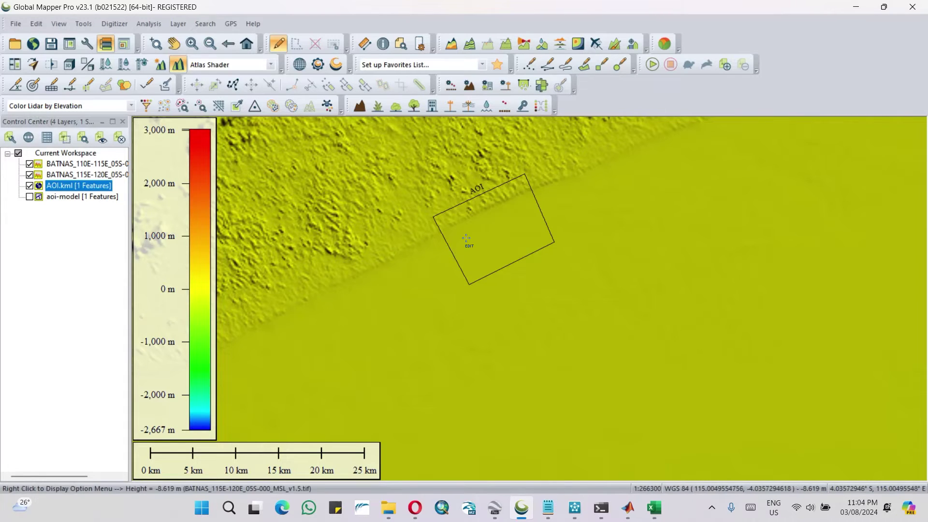
{"action": "left_click", "coordinate": [29, 196]}
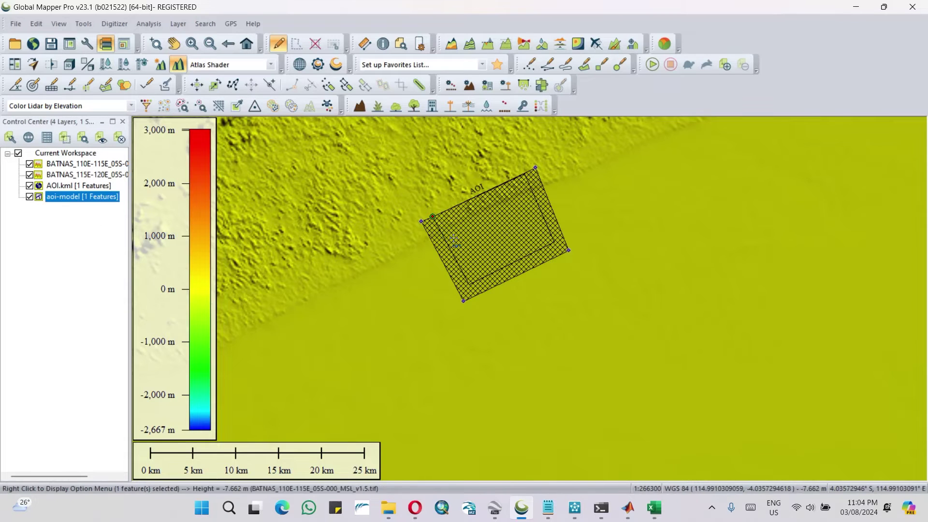
{"action": "left_click", "coordinate": [30, 186]}
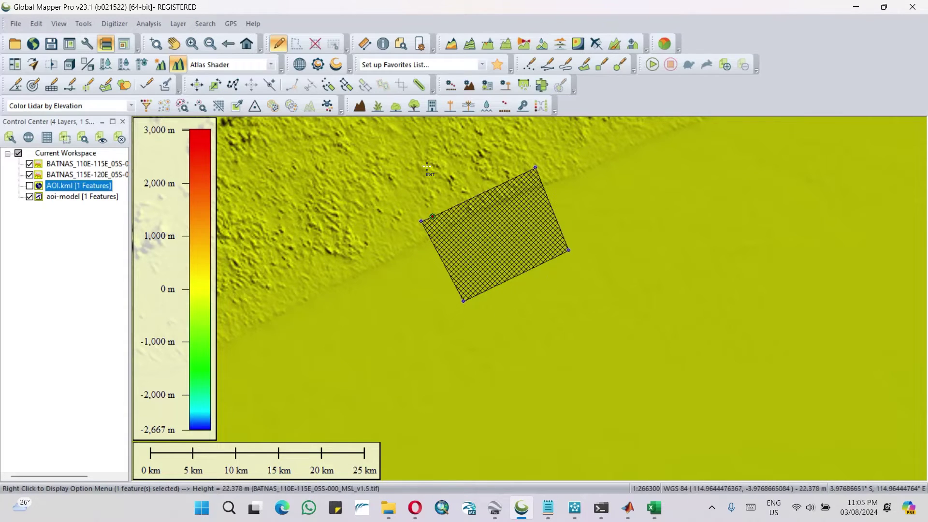
Change the workspace projection to UTM with the WGS84 datum and planar units in meters.
{"action": "left_click", "coordinate": [88, 25]}
{"action": "left_click", "coordinate": [136, 341]}
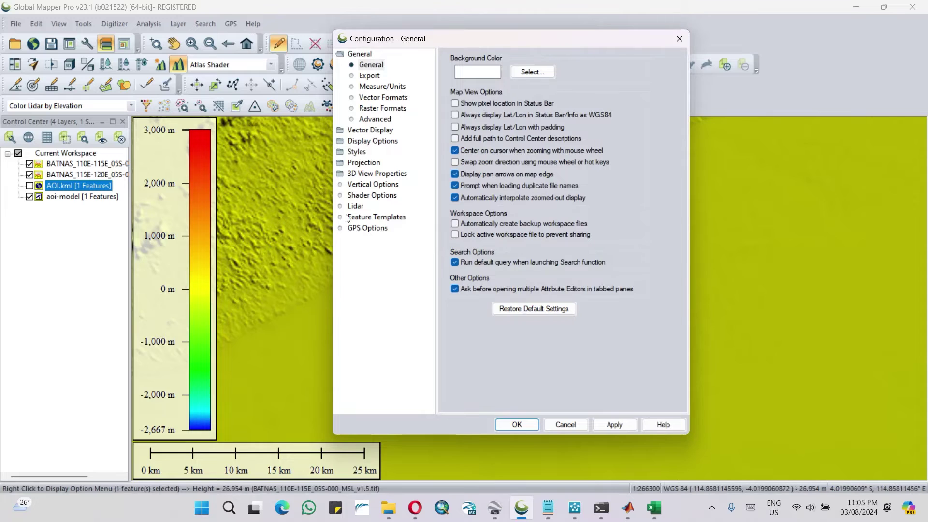
{"action": "left_click", "coordinate": [366, 163]}
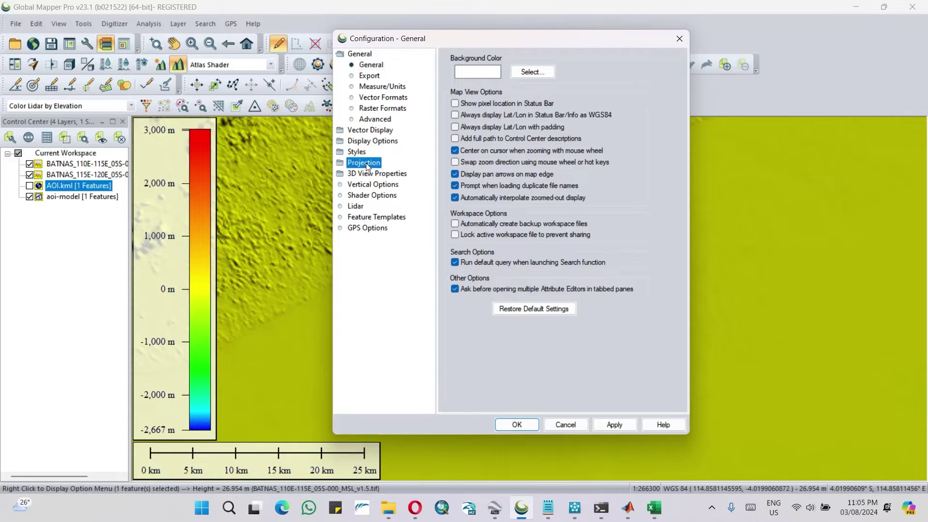
{"action": "left_click", "coordinate": [544, 68]}
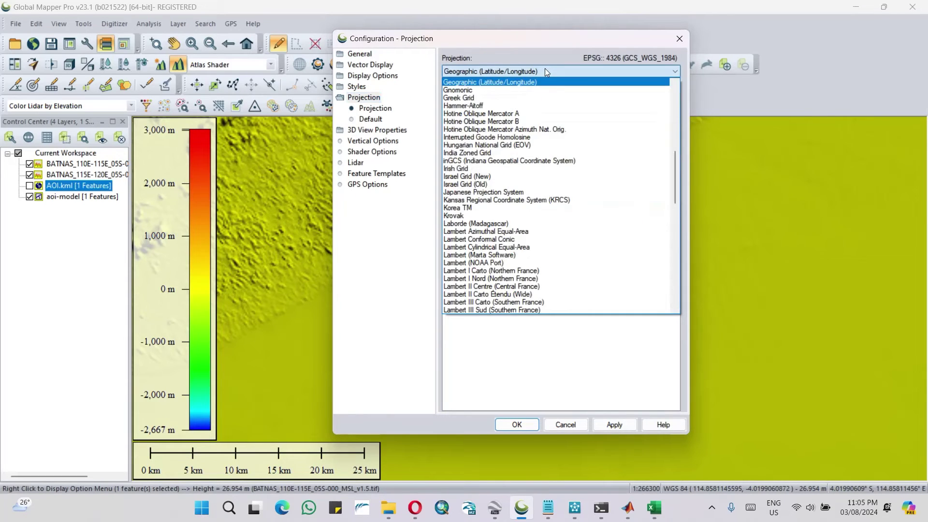
{"action": "key", "text": "u"}
{"action": "left_click", "coordinate": [473, 255]}
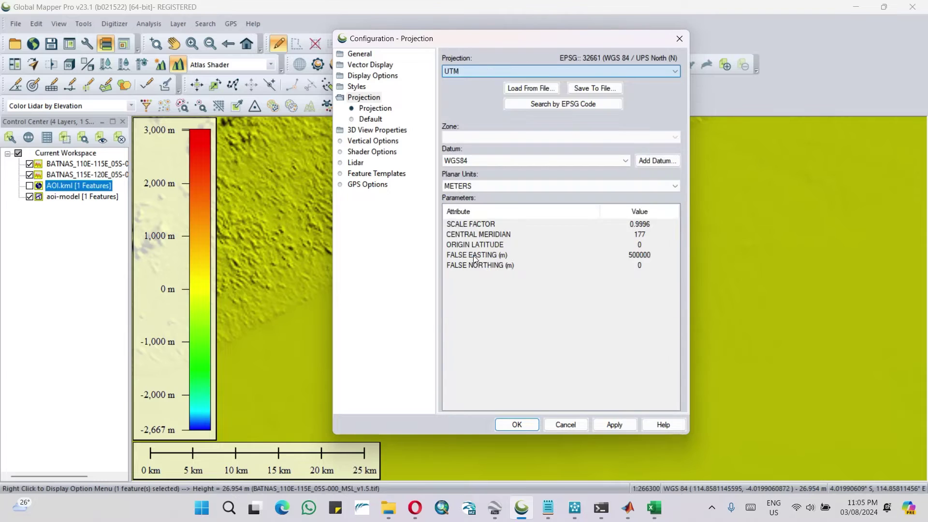
{"action": "left_click", "coordinate": [524, 424]}
Start an elevation grid export of the loaded bathymetry in XYZ Grid format.
{"action": "left_click", "coordinate": [19, 24]}
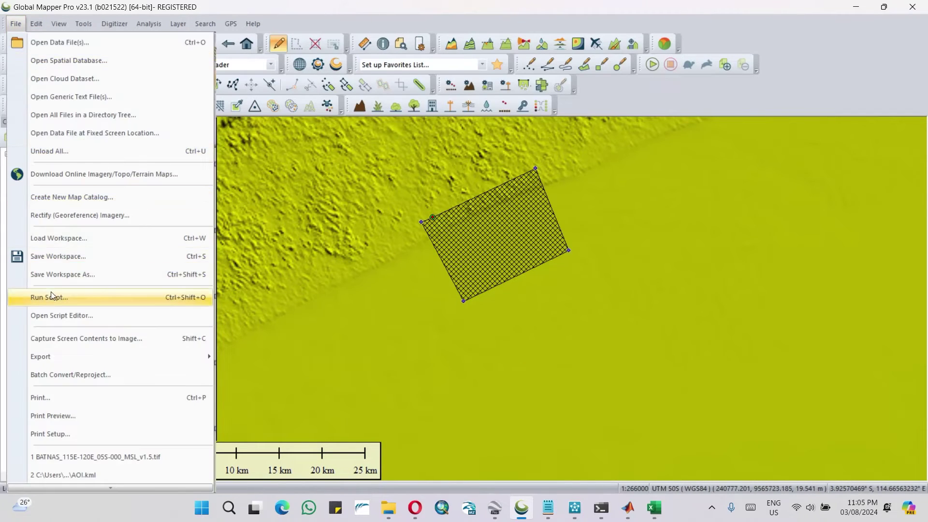
{"action": "mouse_move", "coordinate": [109, 363]}
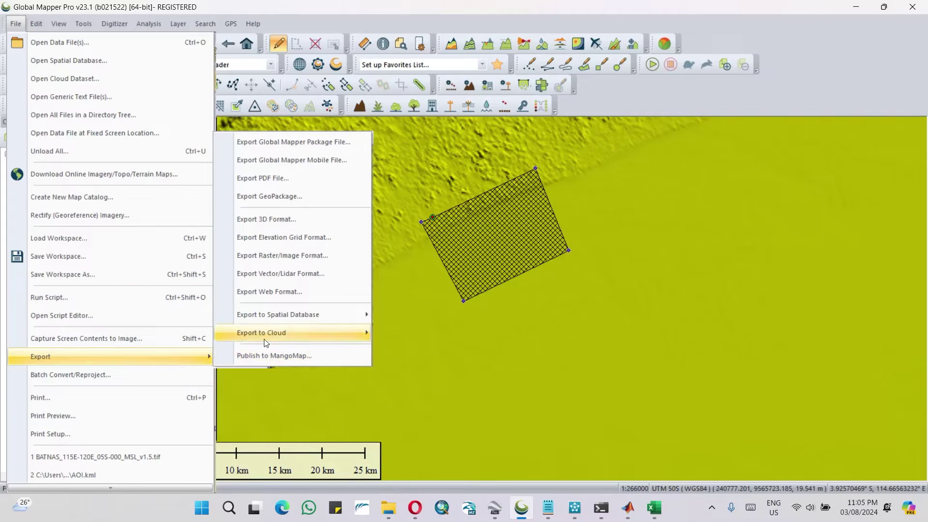
{"action": "left_click", "coordinate": [277, 238]}
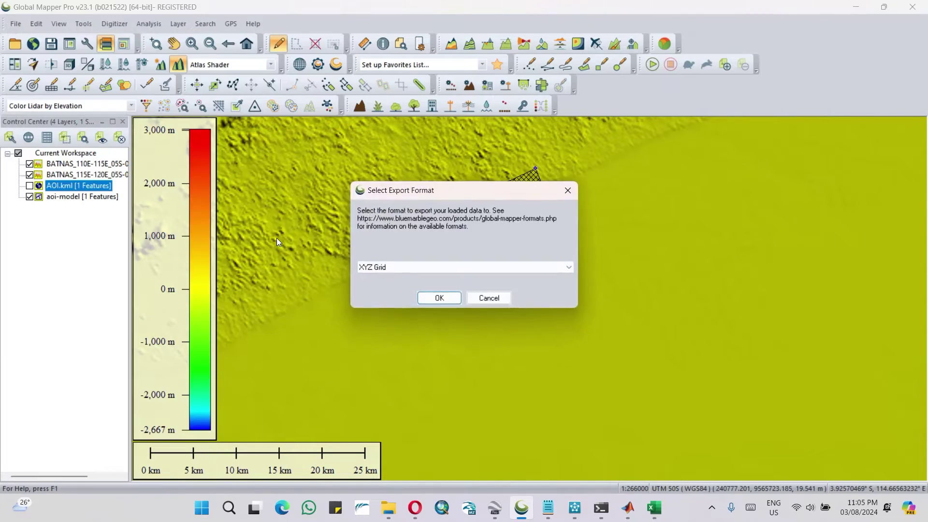
{"action": "left_click", "coordinate": [368, 267]}
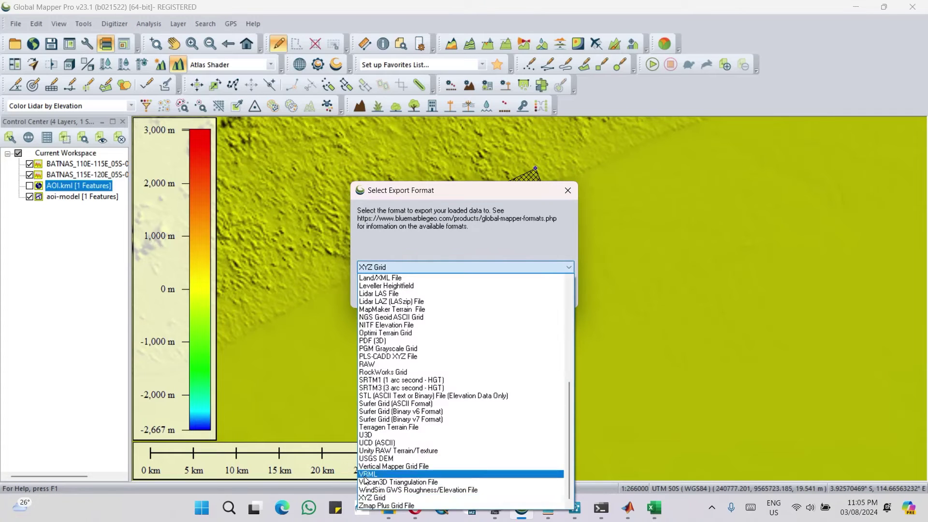
{"action": "left_click", "coordinate": [366, 483]}
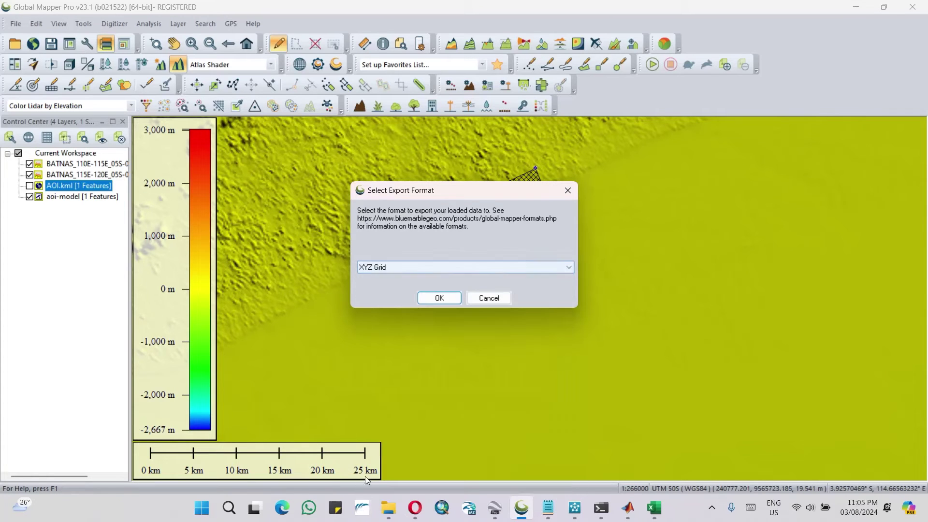
{"action": "left_click", "coordinate": [433, 302]}
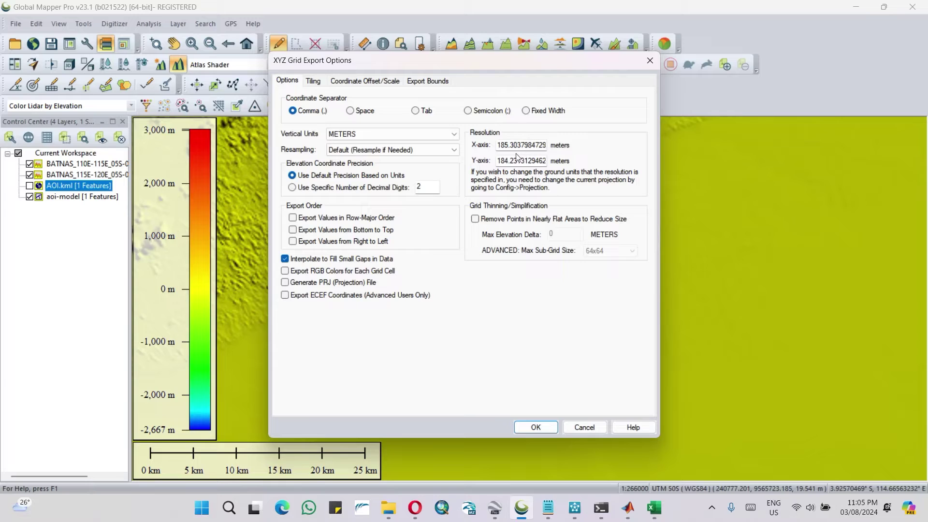
Set the XYZ grid export resolution to 25 meters on both the X-axis and Y-axis, leaving grid thinning off.
{"action": "left_click", "coordinate": [499, 145]}
{"action": "left_click_drag", "start_coordinate": [499, 145], "coordinate": [663, 120]}
{"action": "key", "text": "Right"}
{"action": "double_click", "coordinate": [547, 145]}
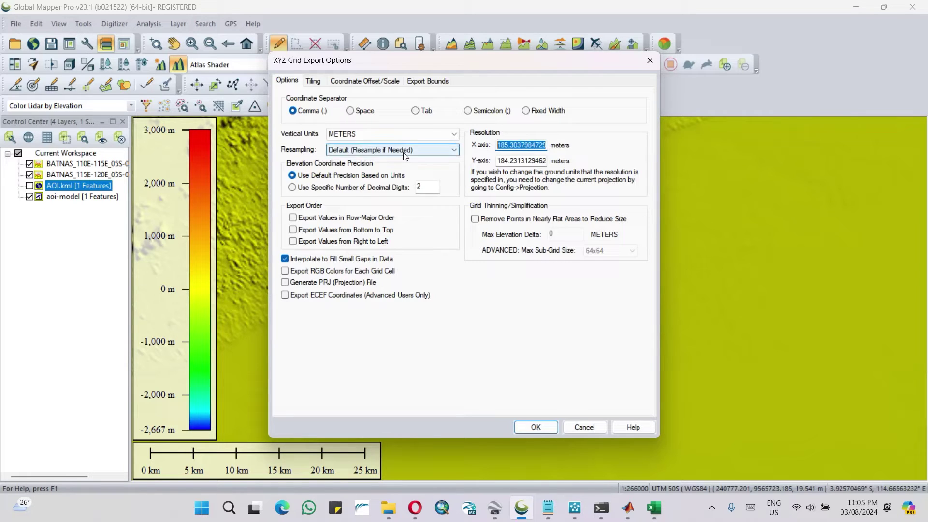
{"action": "type", "text": "25"}
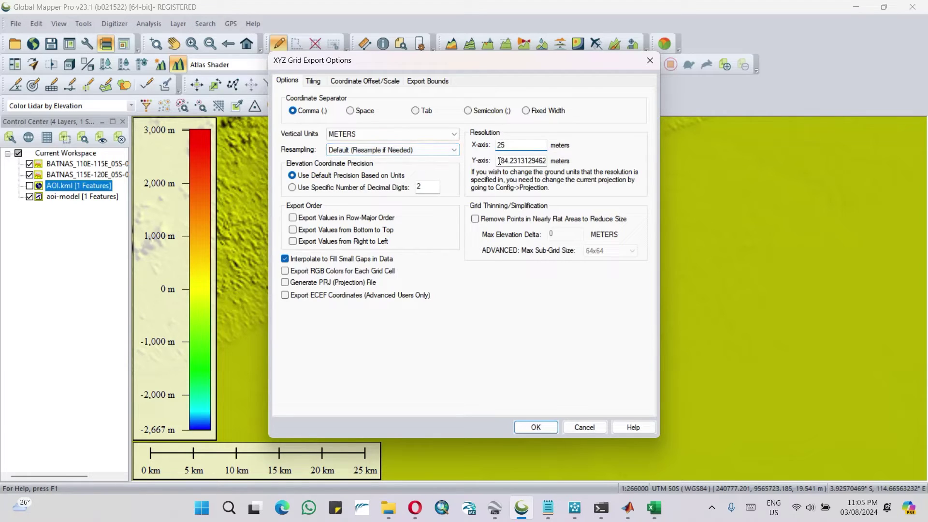
{"action": "double_click", "coordinate": [538, 161]}
{"action": "type", "text": "25"}
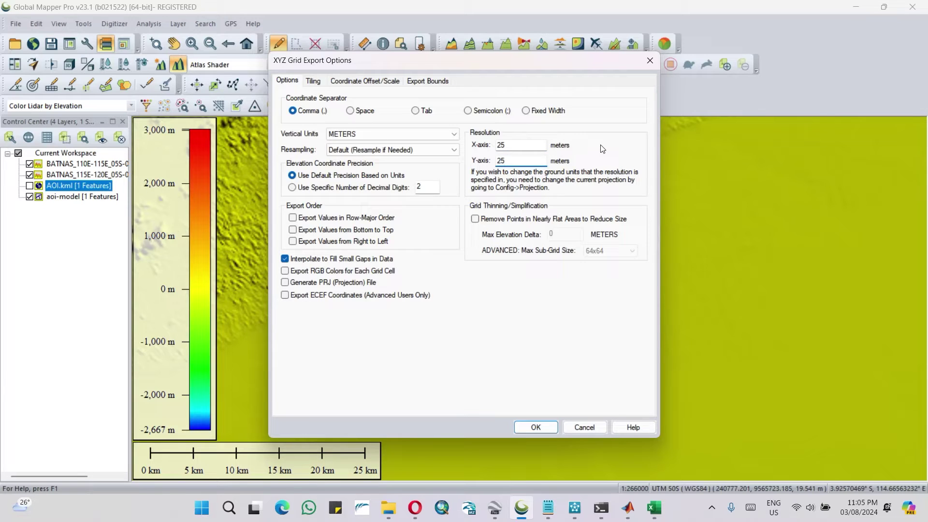
{"action": "double_click", "coordinate": [500, 146]}
{"action": "left_click", "coordinate": [475, 219]}
{"action": "left_click", "coordinate": [476, 220]}
Limit the export bounds to the selected area feature, clamp the crop area to the loaded data, and accept the export options.
{"action": "left_click", "coordinate": [313, 82]}
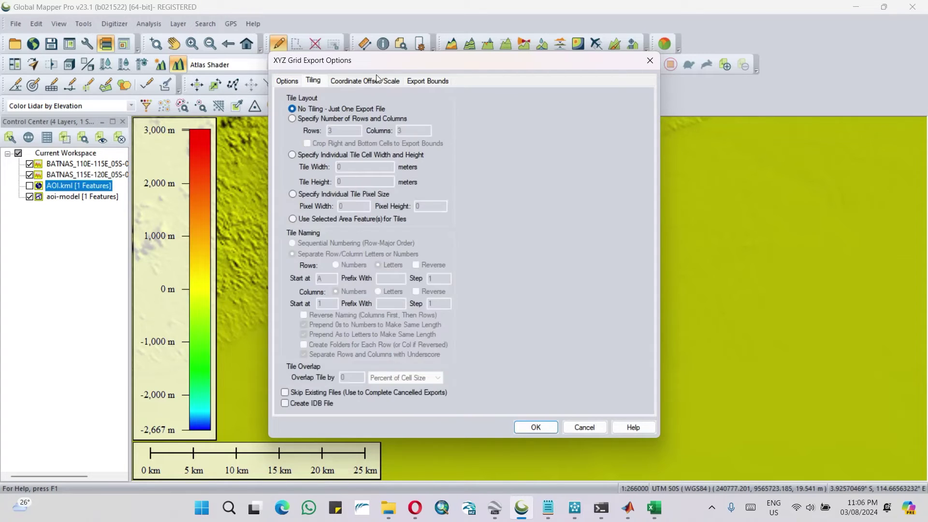
{"action": "left_click", "coordinate": [367, 81]}
{"action": "left_click", "coordinate": [444, 81]}
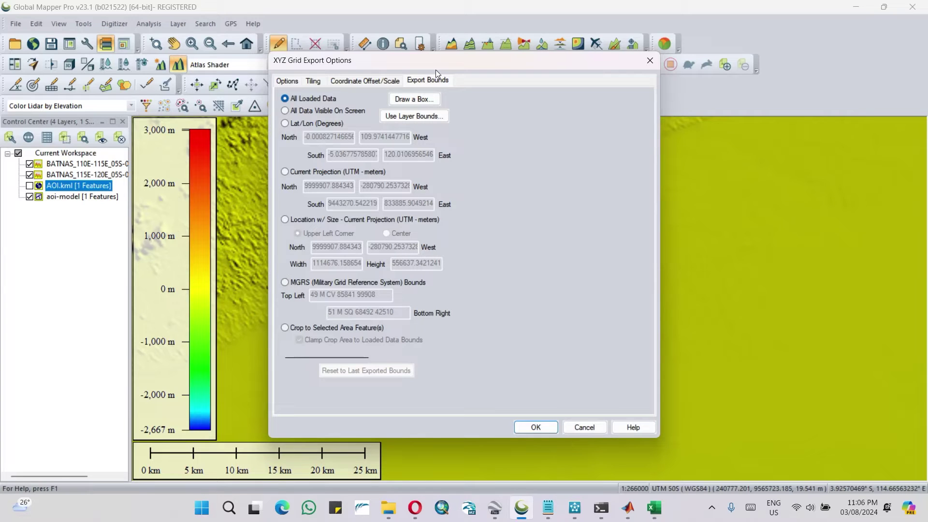
{"action": "left_click", "coordinate": [286, 327]}
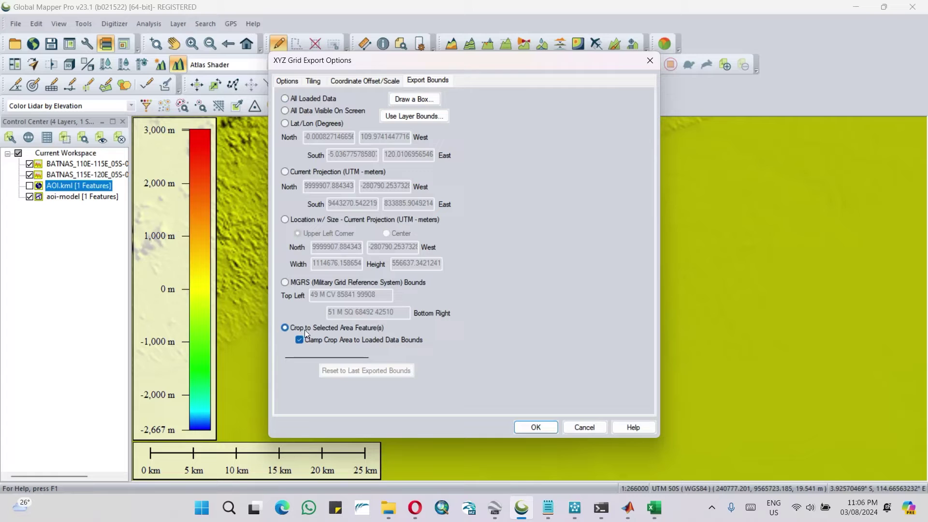
{"action": "left_click_drag", "start_coordinate": [367, 60], "coordinate": [196, 85]}
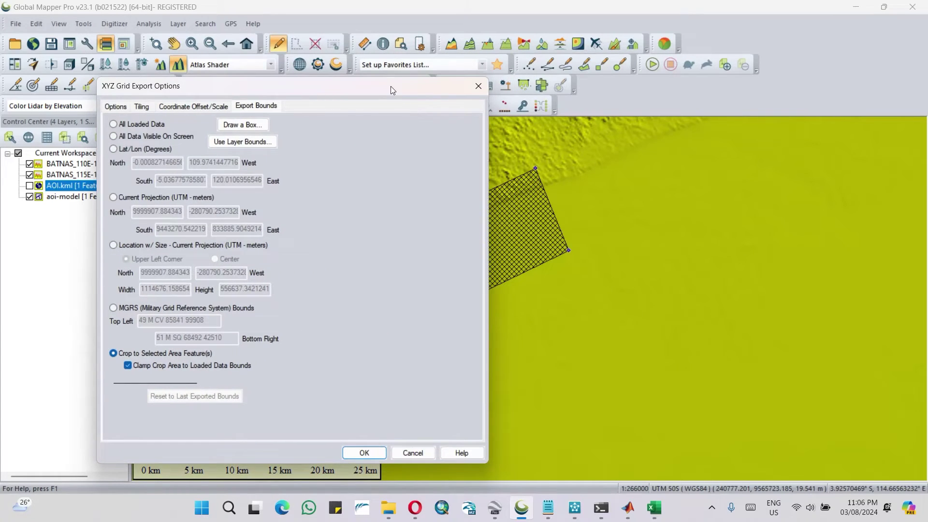
{"action": "left_click_drag", "start_coordinate": [390, 86], "coordinate": [584, 32]}
{"action": "left_click", "coordinate": [567, 397]}
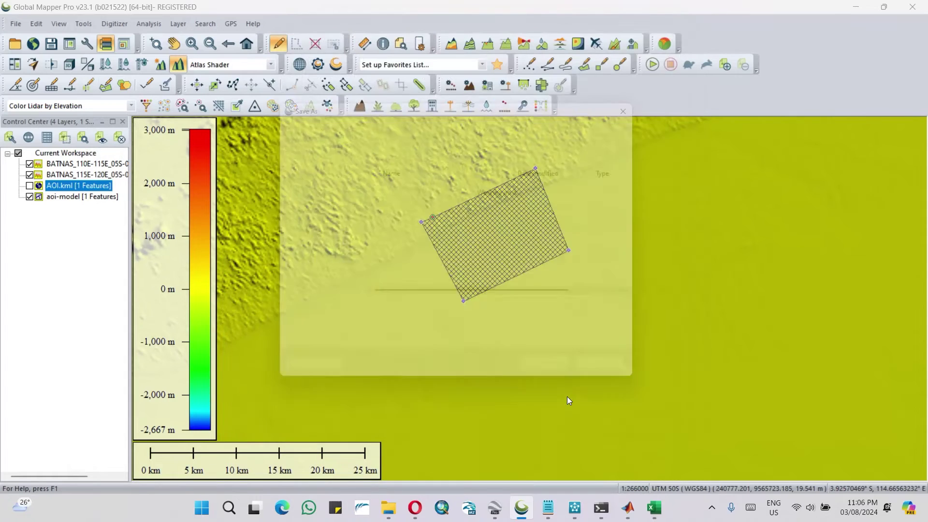
Save the XYZ grid as bathy in the Delft3D - PLHR folder under Downloads.
{"action": "scroll", "coordinate": [311, 271], "scroll_direction": "down", "scroll_amount": 1}
{"action": "left_click", "coordinate": [318, 269]}
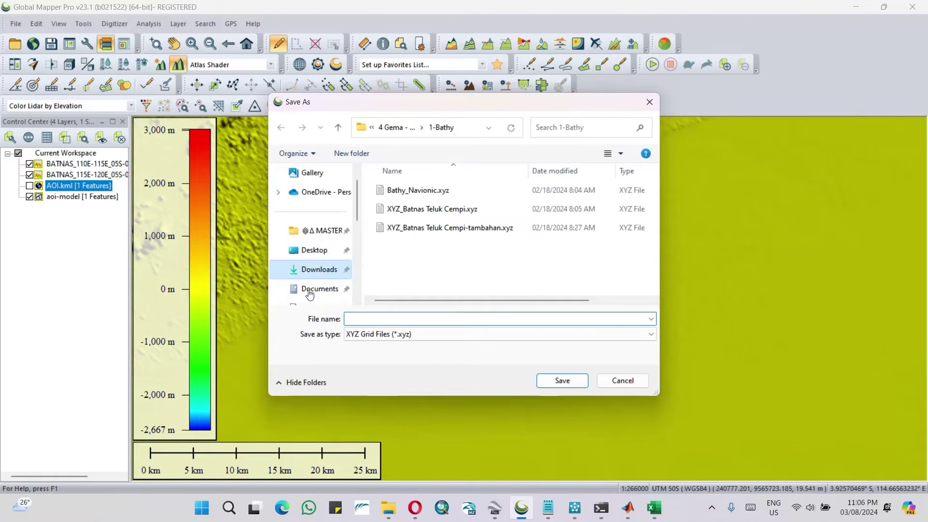
{"action": "double_click", "coordinate": [410, 226]}
{"action": "left_click", "coordinate": [383, 317]}
{"action": "type", "text": "bathy"}
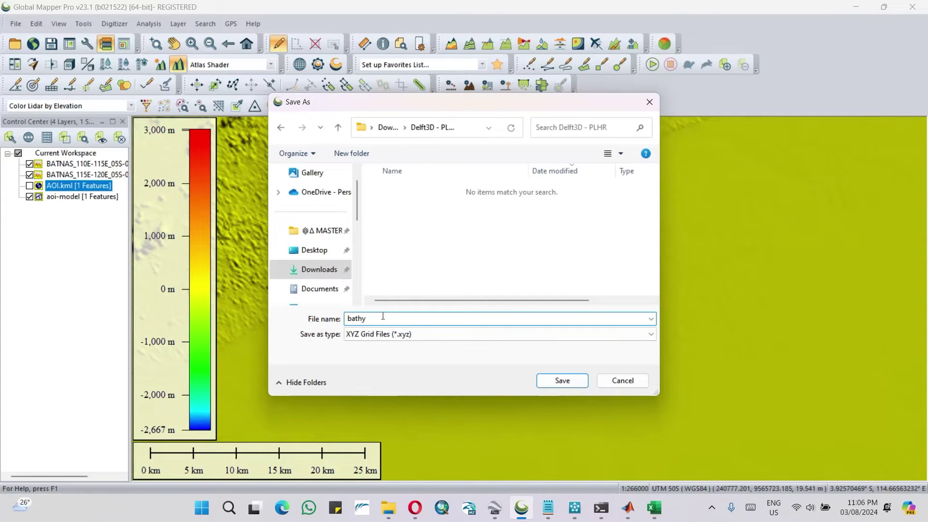
{"action": "left_click", "coordinate": [561, 381]}
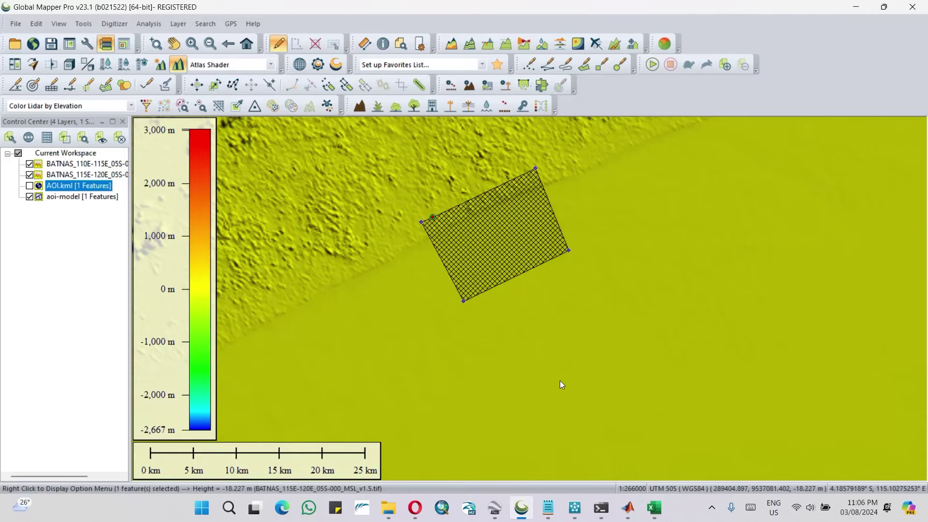
Switch to File Explorer, open bathy.xyz from the Delft3D - PLHR folder in Notepad, and close the Teks Youtube.txt tab.
{"action": "right_click", "coordinate": [385, 517]}
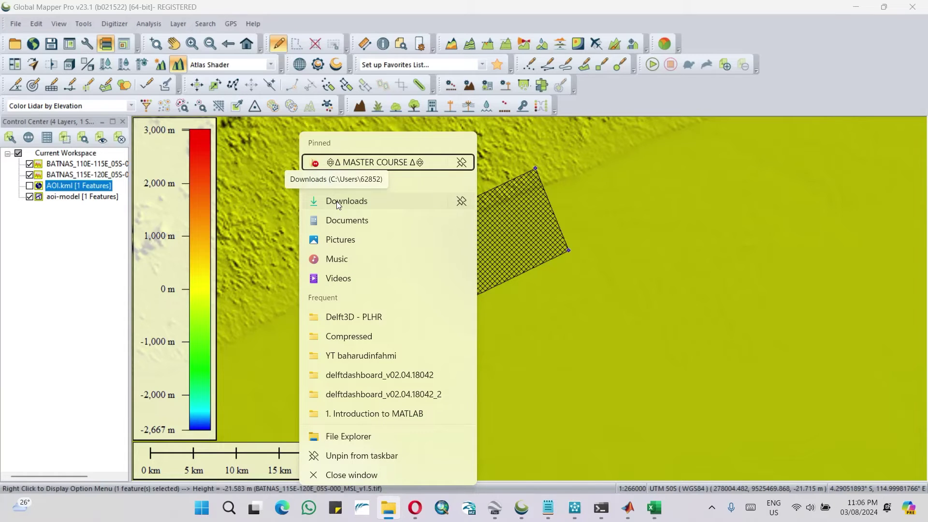
{"action": "left_click", "coordinate": [346, 316]}
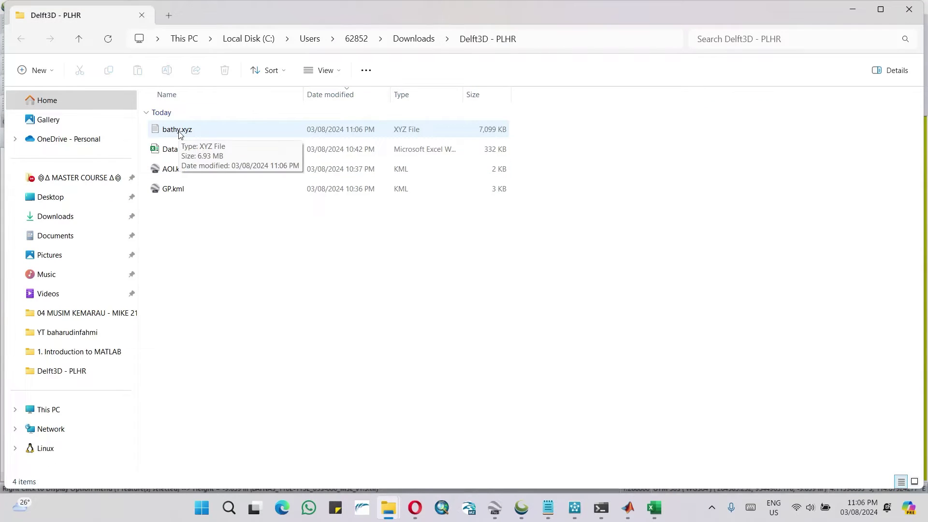
{"action": "right_click", "coordinate": [387, 516]}
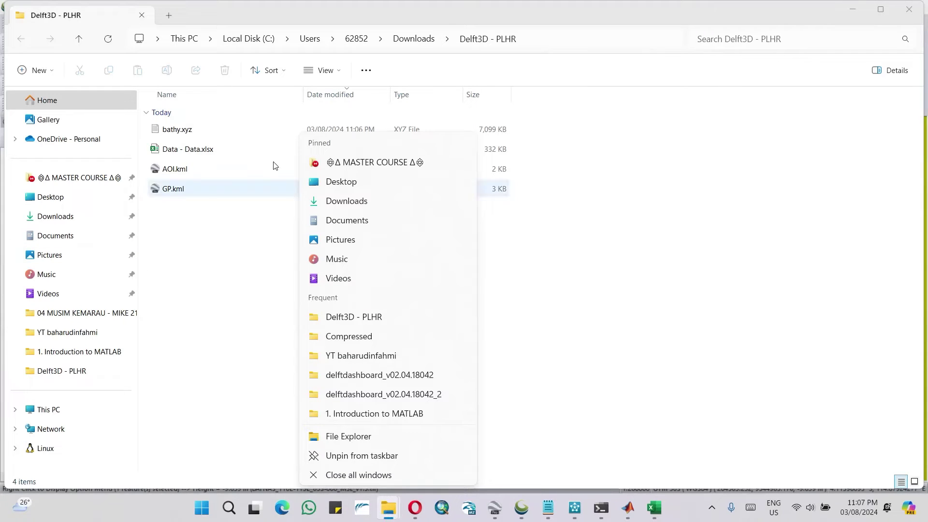
{"action": "left_click", "coordinate": [541, 4]}
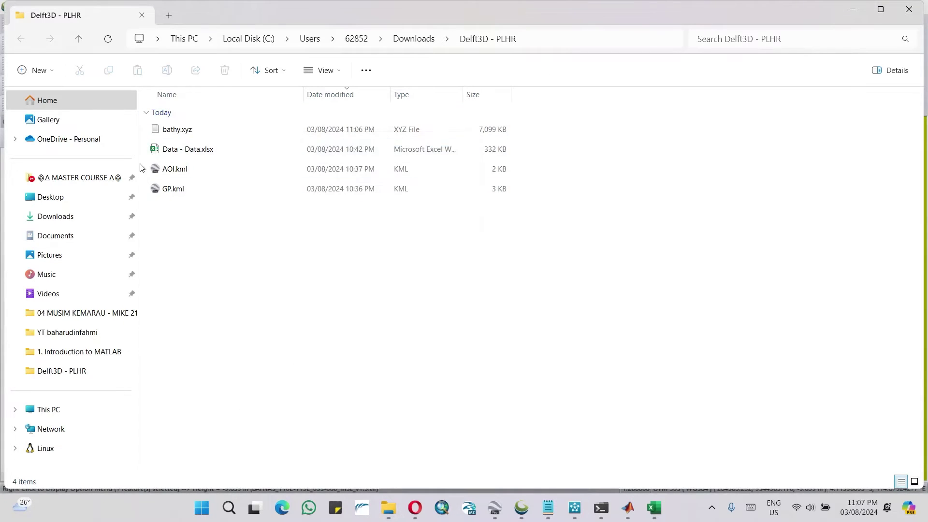
{"action": "left_click", "coordinate": [174, 133]}
{"action": "double_click", "coordinate": [174, 133]}
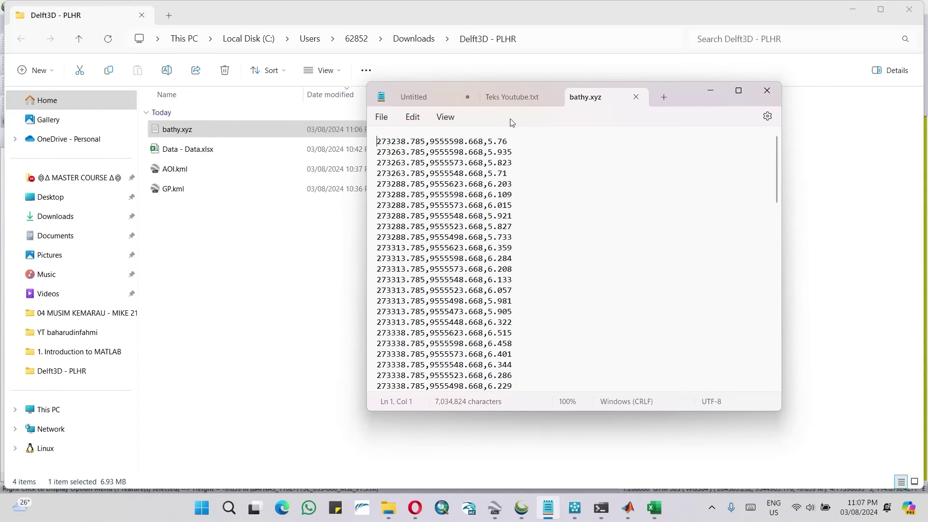
{"action": "left_click", "coordinate": [552, 97]}
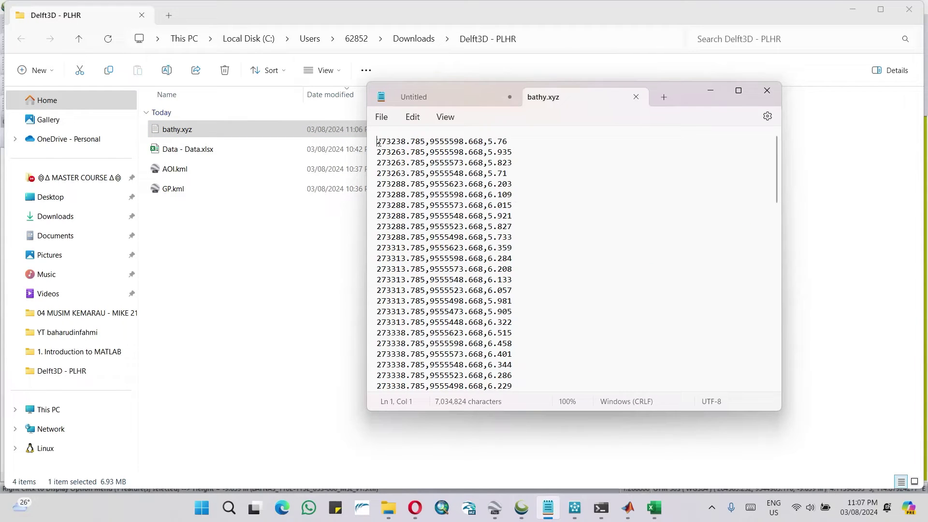
Replace all commas in bathy.xyz with spaces and save the file.
{"action": "left_click_drag", "start_coordinate": [377, 142], "coordinate": [507, 142]}
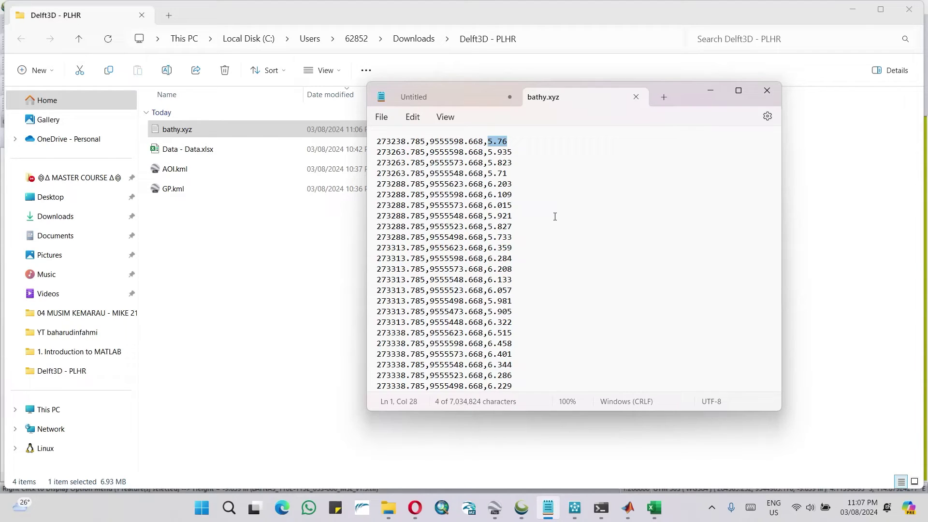
{"action": "mouse_move", "coordinate": [776, 140]}
{"action": "left_mouse_down"}
{"action": "mouse_move", "coordinate": [775, 376]}
{"action": "mouse_move", "coordinate": [755, 152]}
{"action": "mouse_move", "coordinate": [761, 134]}
{"action": "left_mouse_up"}
{"action": "left_click", "coordinate": [539, 164]}
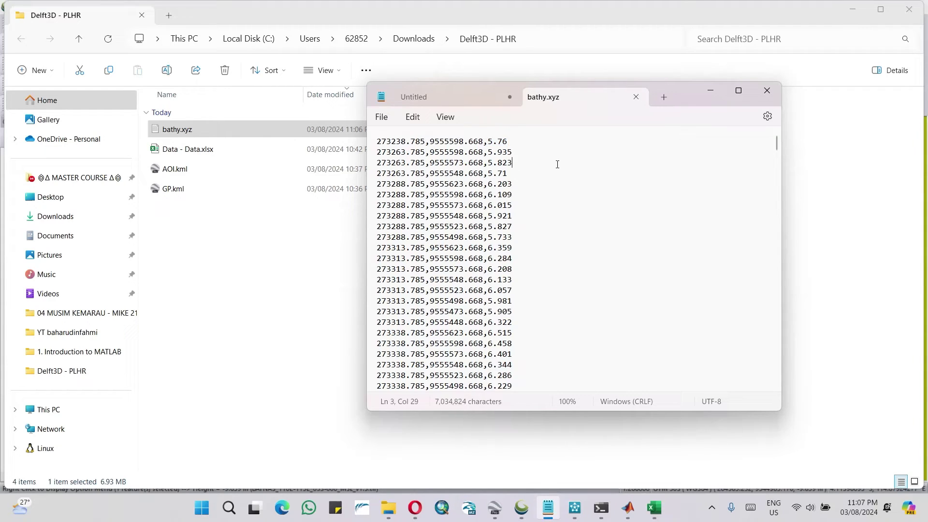
{"action": "left_click_drag", "start_coordinate": [425, 141], "coordinate": [487, 142]}
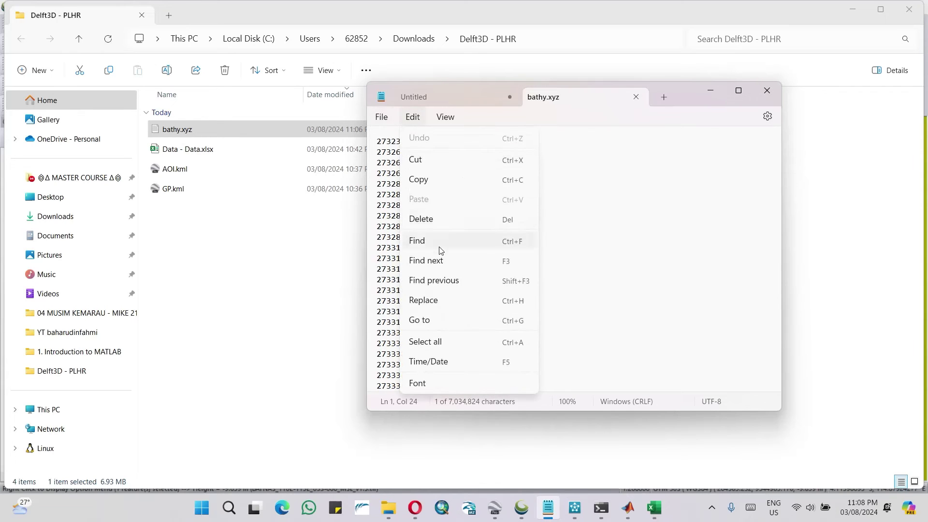
{"action": "left_click", "coordinate": [439, 301]}
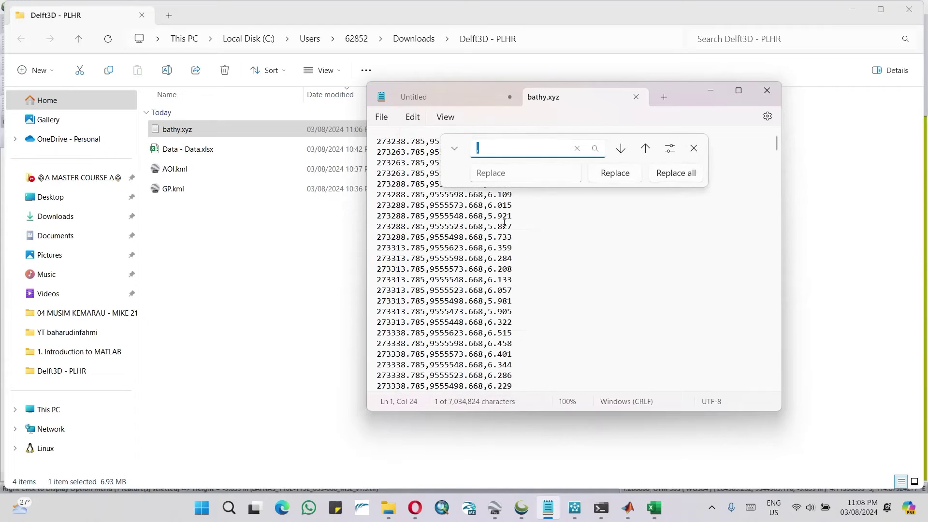
{"action": "type", "text": ","}
{"action": "left_click", "coordinate": [521, 175]}
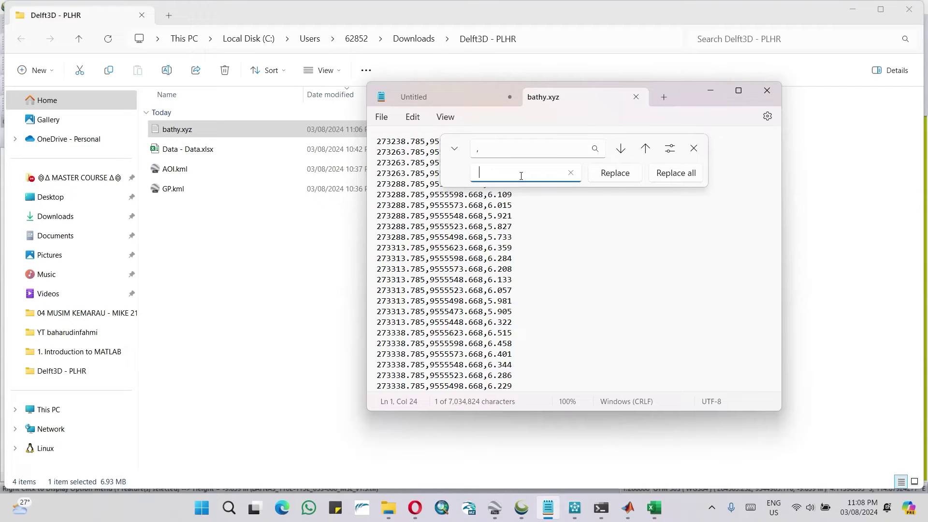
{"action": "left_click", "coordinate": [676, 174]}
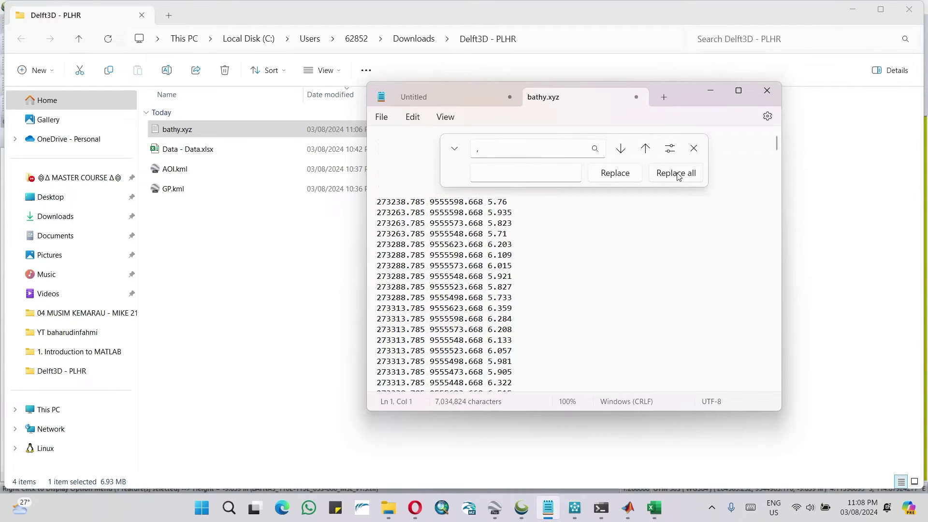
{"action": "left_click", "coordinate": [694, 147]}
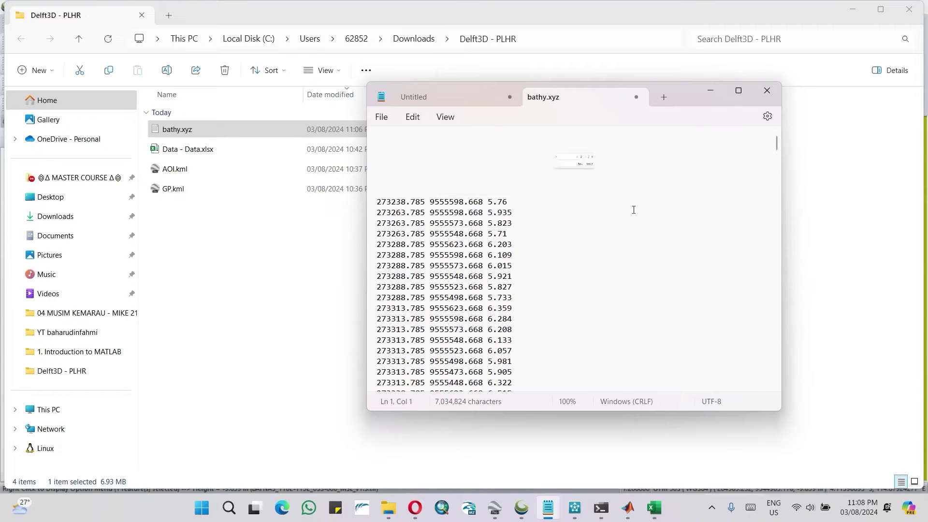
{"action": "left_click", "coordinate": [381, 118]}
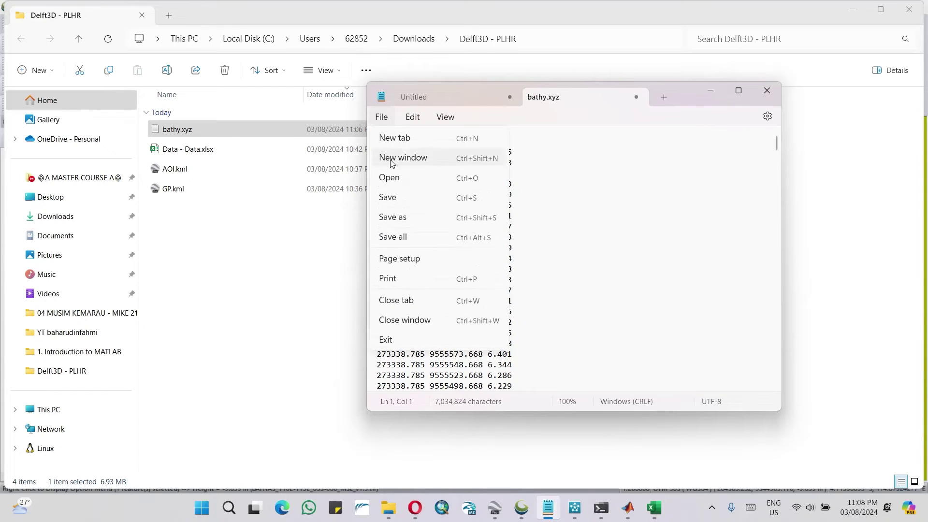
{"action": "left_click", "coordinate": [392, 198]}
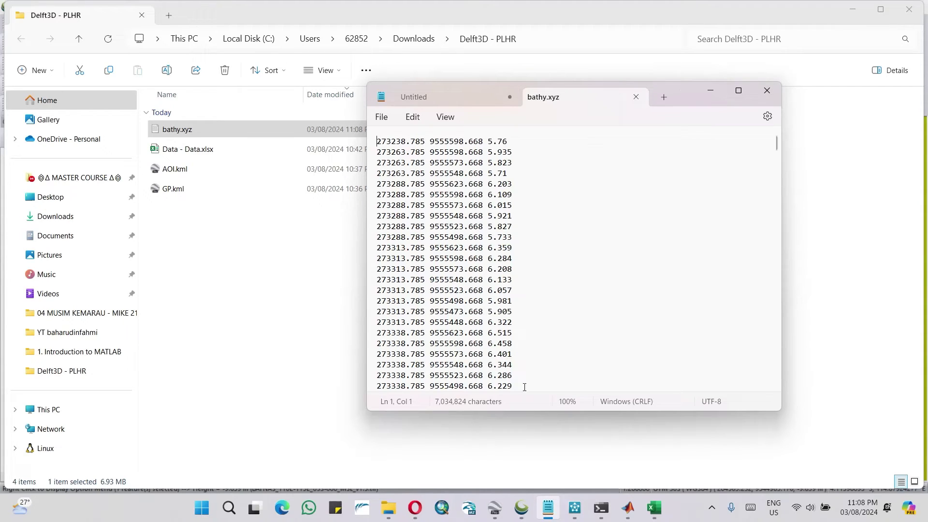
Switch to Global Mapper and turn off the display of the aoi-model layer and both BATNAS layers.
{"action": "left_click", "coordinate": [520, 507]}
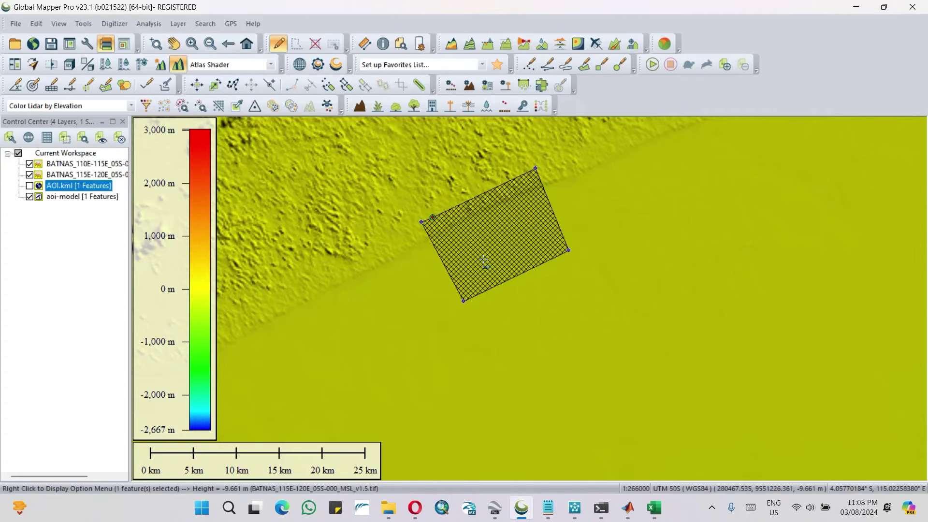
{"action": "left_click", "coordinate": [30, 196]}
{"action": "left_click", "coordinate": [29, 174]}
{"action": "left_click", "coordinate": [29, 164]}
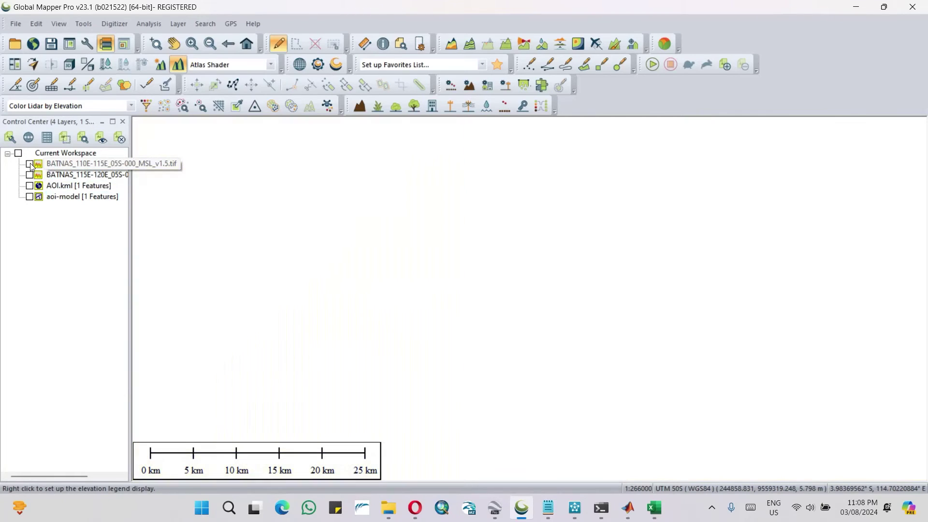
{"action": "right_click", "coordinate": [47, 249]}
{"action": "left_click", "coordinate": [37, 221]}
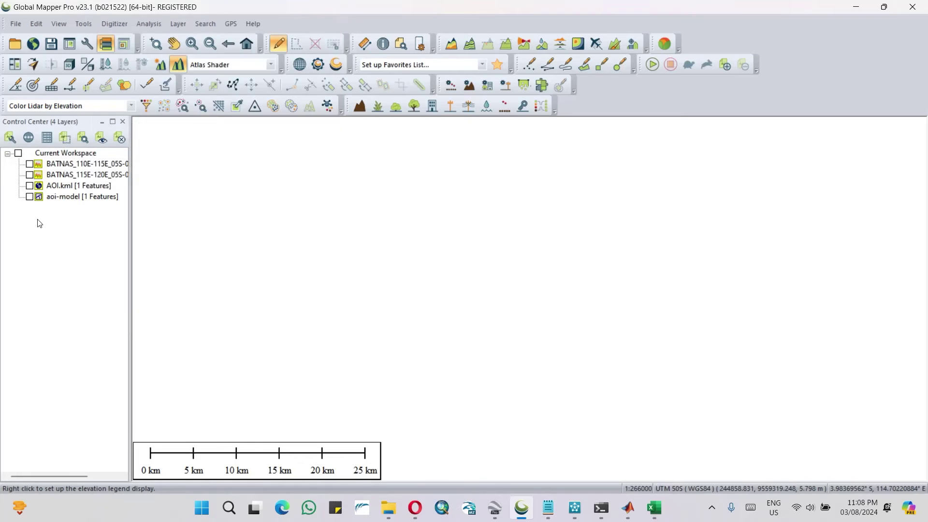
Unload the BATNAS_110E-115E and BATNAS_115E-120E raster layers from the workspace.
{"action": "right_click", "coordinate": [85, 167]}
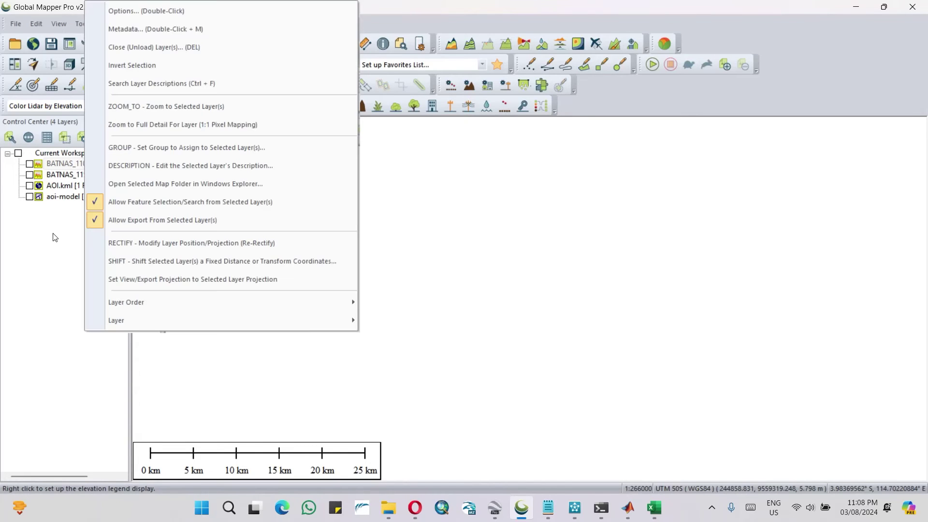
{"action": "left_click", "coordinate": [54, 235]}
{"action": "left_click", "coordinate": [62, 163]}
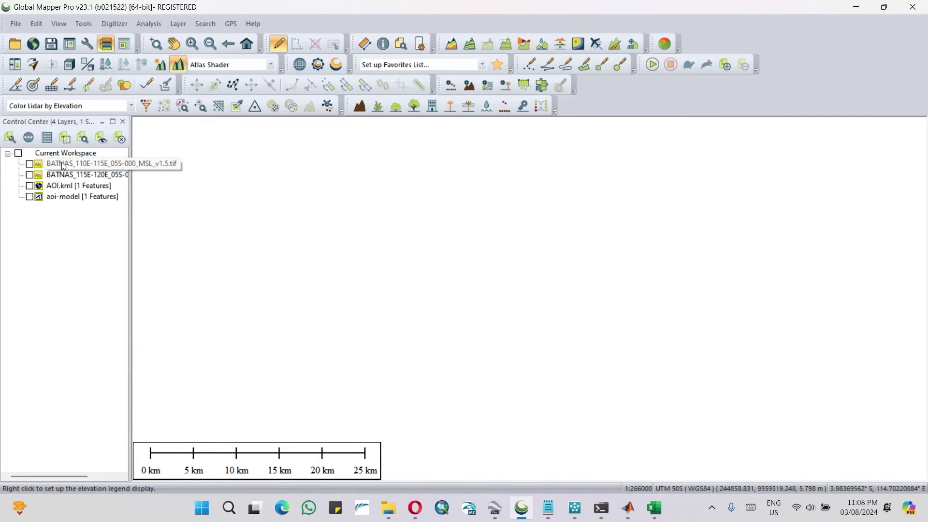
{"action": "key", "text": "Delete"}
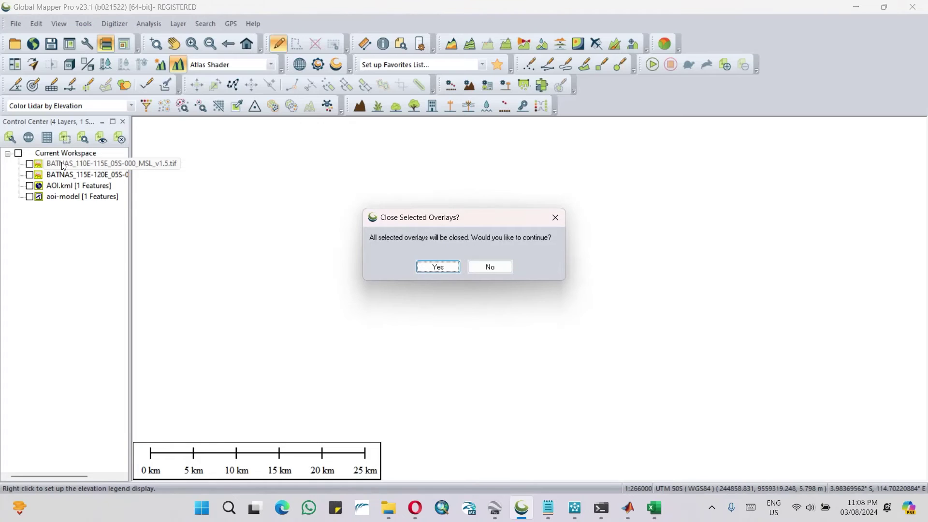
{"action": "key", "text": "Return"}
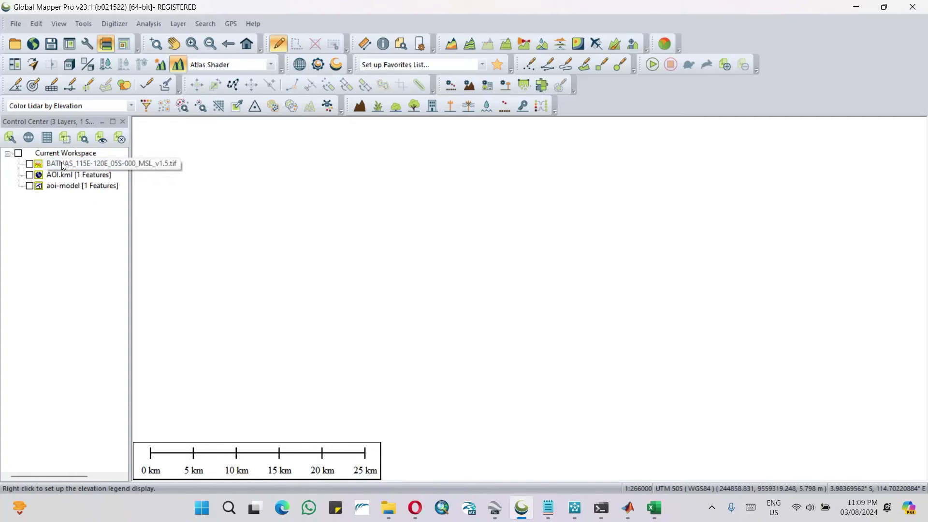
{"action": "key", "text": "Delete"}
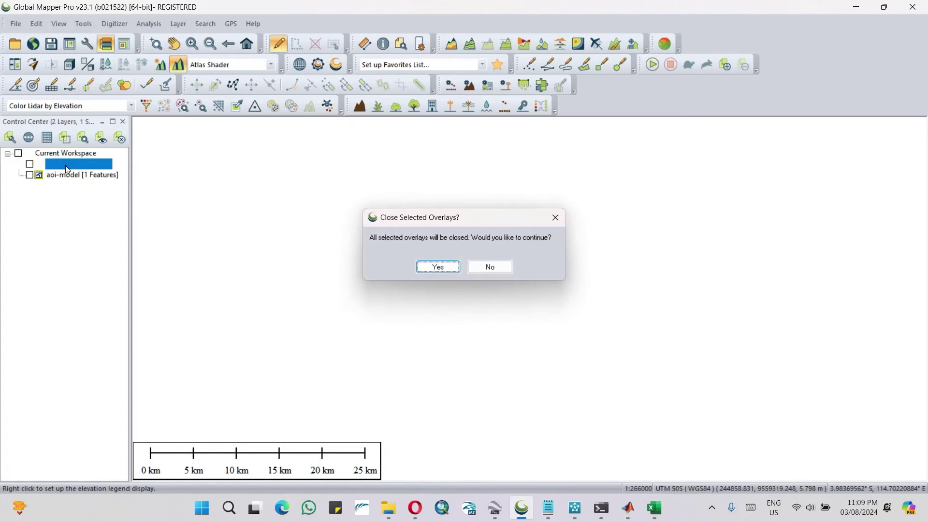
{"action": "key", "text": "Return"}
{"action": "left_click", "coordinate": [65, 166]}
{"action": "left_click", "coordinate": [68, 193]}
{"action": "left_click", "coordinate": [70, 179]}
{"action": "key", "text": "Delete"}
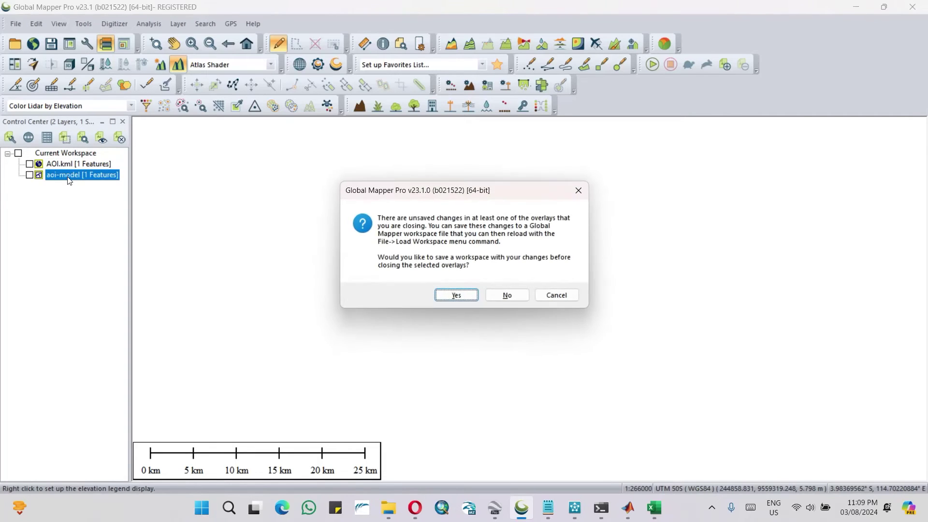
{"action": "left_click", "coordinate": [440, 296]}
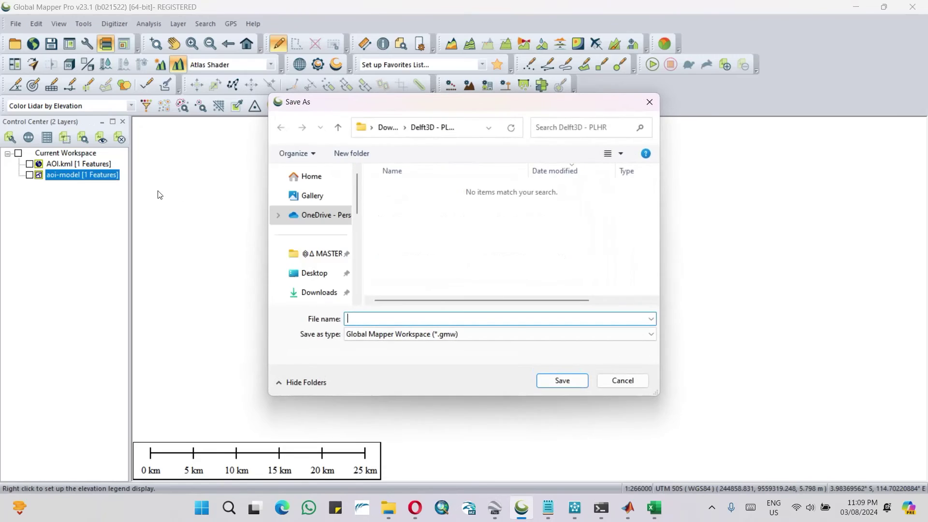
{"action": "left_click", "coordinate": [626, 378]}
Unload the AOI.kml and aoi-model layers without saving a workspace.
{"action": "left_click", "coordinate": [55, 164]}
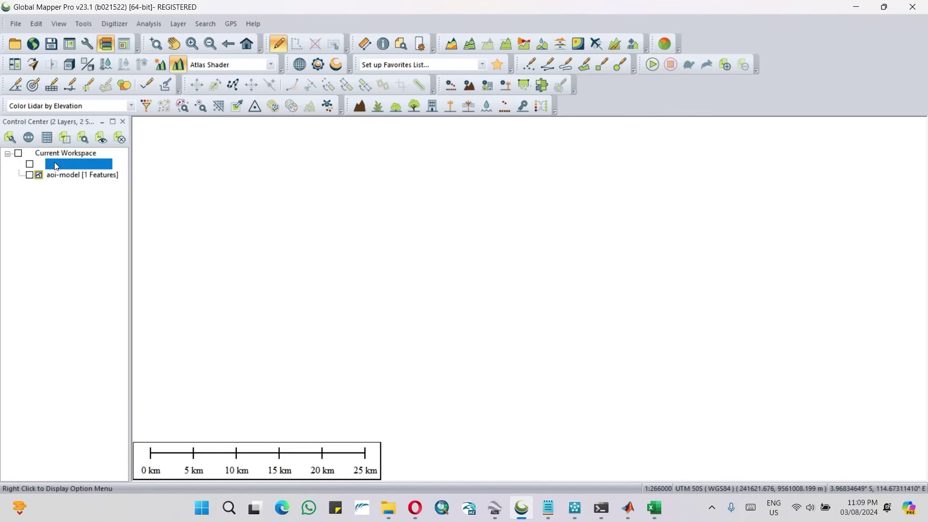
{"action": "key", "text": "Delete"}
{"action": "key", "text": "Return"}
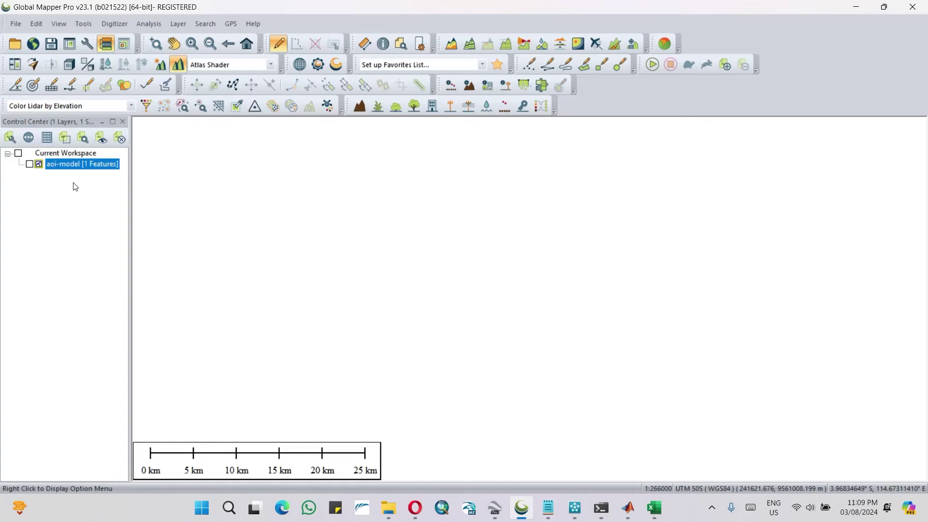
{"action": "left_click", "coordinate": [77, 209]}
{"action": "left_click", "coordinate": [84, 169]}
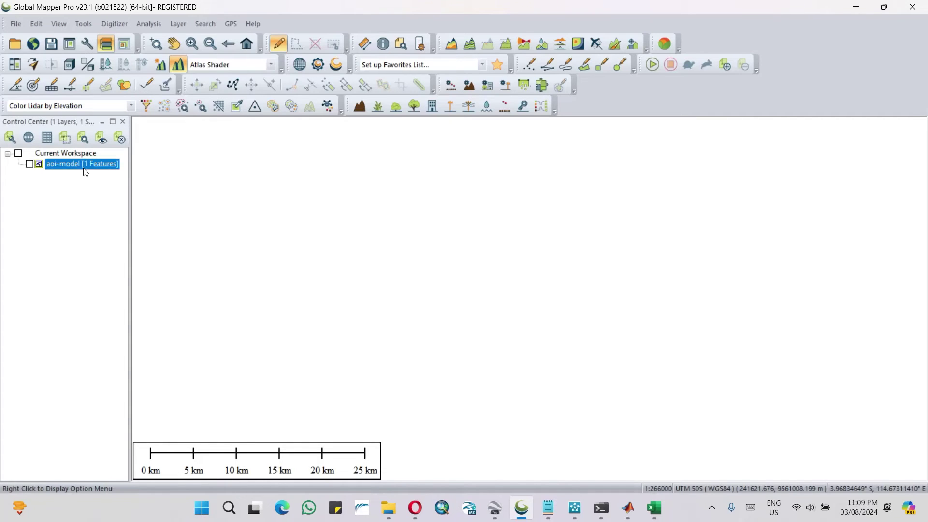
{"action": "key", "text": "Delete"}
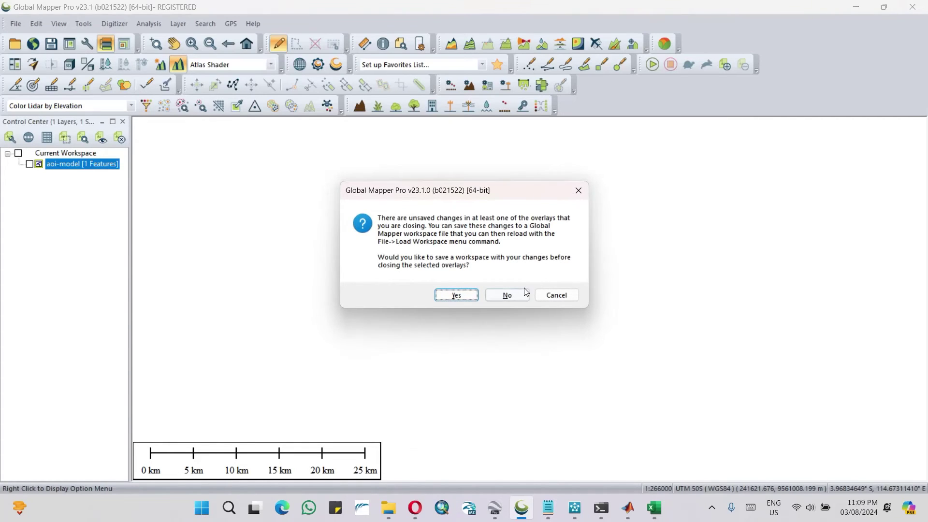
{"action": "left_click", "coordinate": [514, 296]}
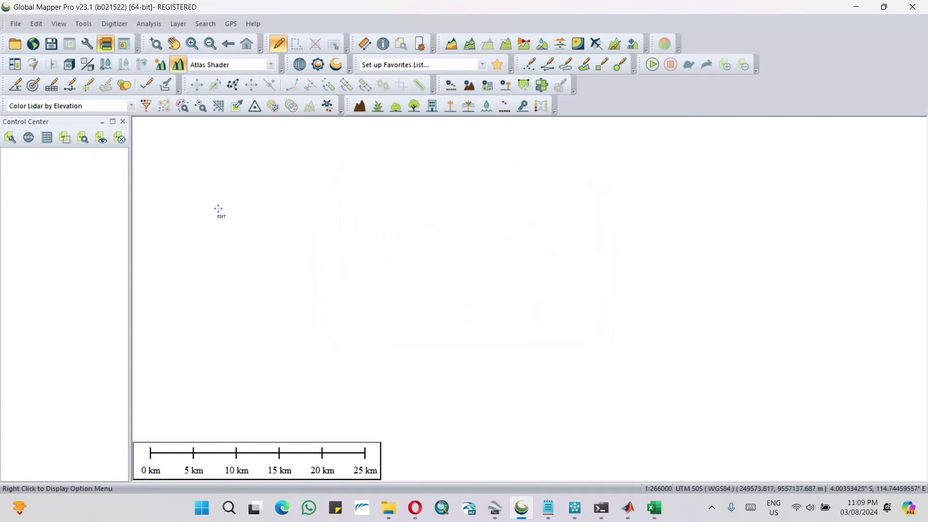
Load GP.kml from the Delft3D - PLHR folder under Downloads.
{"action": "left_click", "coordinate": [17, 43]}
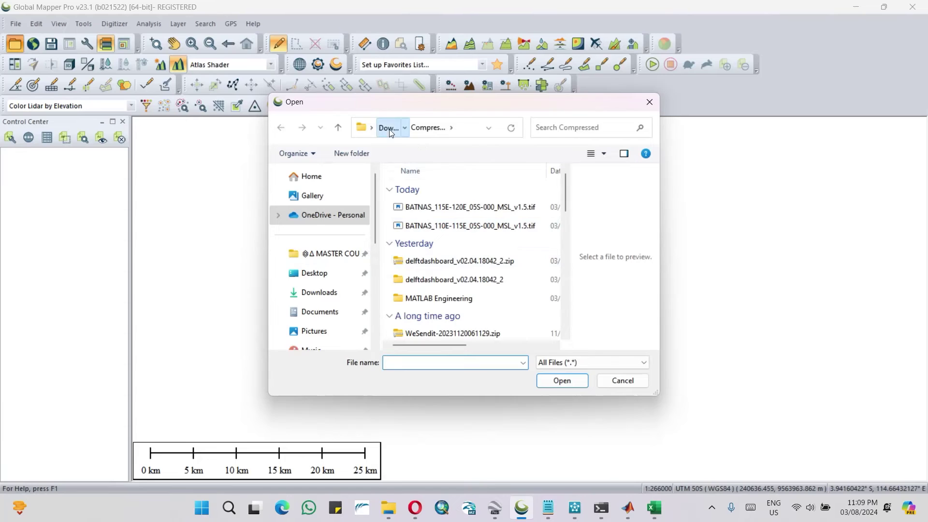
{"action": "left_click", "coordinate": [389, 129]}
{"action": "double_click", "coordinate": [411, 208]}
{"action": "left_click", "coordinate": [421, 264]}
{"action": "double_click", "coordinate": [420, 263]}
{"action": "scroll", "coordinate": [400, 275], "scroll_direction": "down", "scroll_amount": 2}
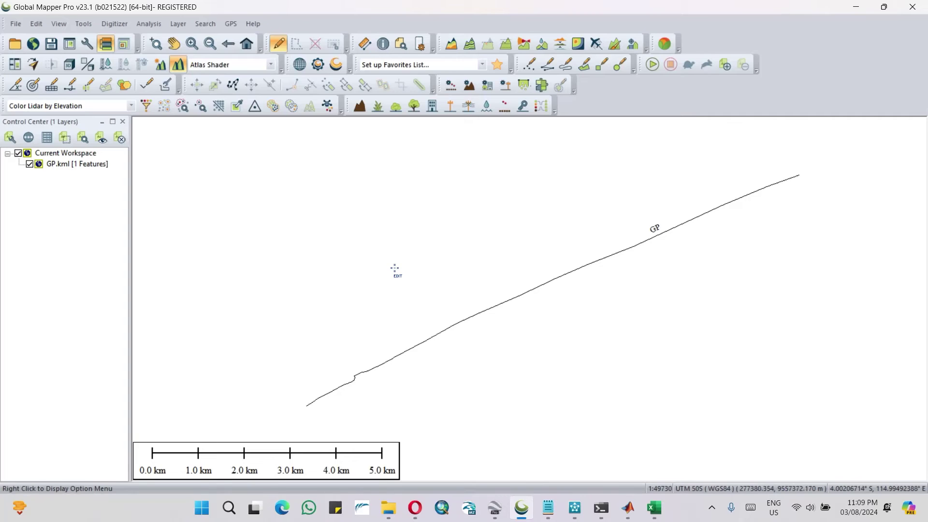
{"action": "left_click", "coordinate": [86, 25]}
{"action": "left_click", "coordinate": [112, 283]}
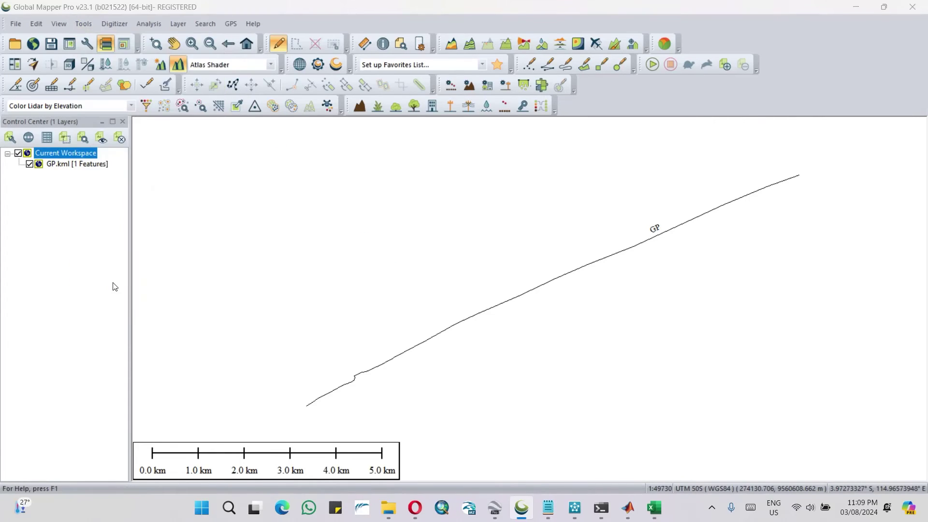
{"action": "left_click", "coordinate": [614, 424]}
{"action": "left_click", "coordinate": [516, 424]}
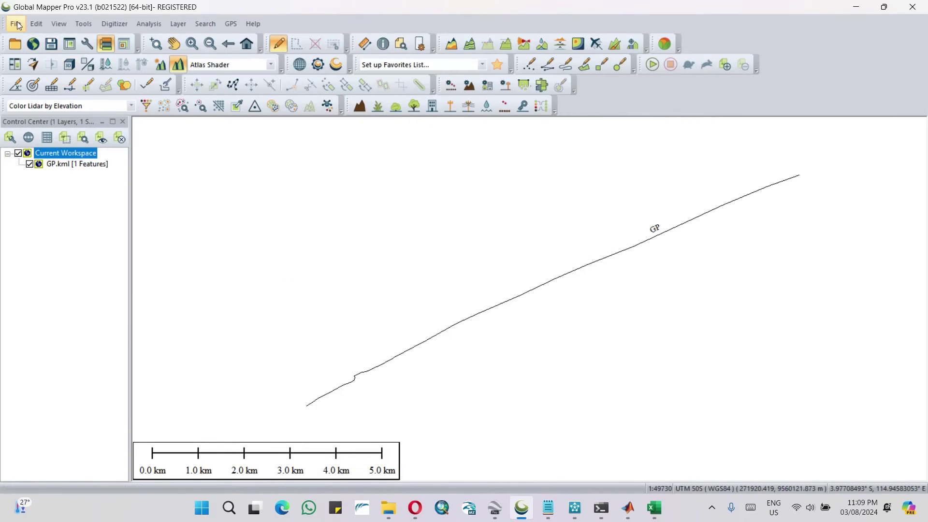
Start a vector export of the GP line in the Delft 3D (LDB) format.
{"action": "left_click", "coordinate": [16, 24]}
{"action": "mouse_move", "coordinate": [61, 362]}
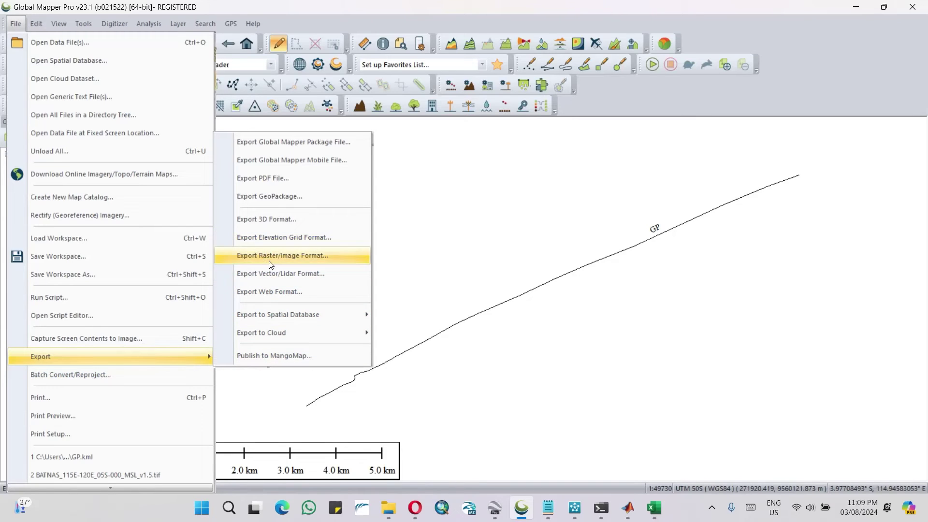
{"action": "left_click", "coordinate": [271, 275]}
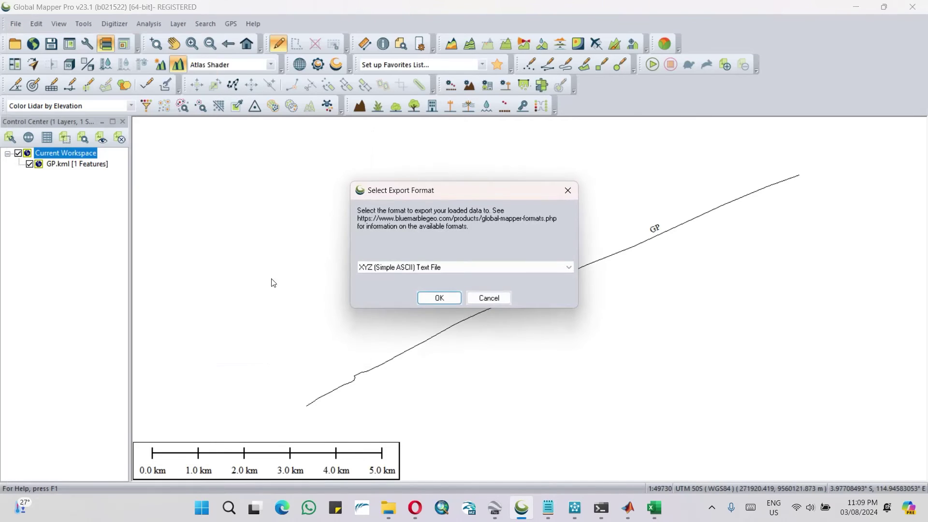
{"action": "left_click", "coordinate": [429, 267]}
{"action": "scroll", "coordinate": [459, 410], "scroll_direction": "up", "scroll_amount": 6}
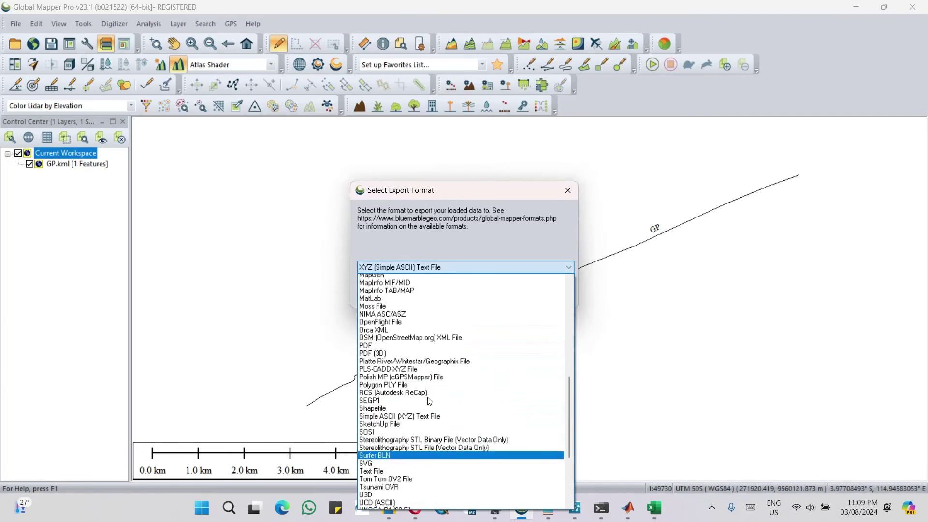
{"action": "left_click_drag", "start_coordinate": [569, 438], "coordinate": [564, 335]}
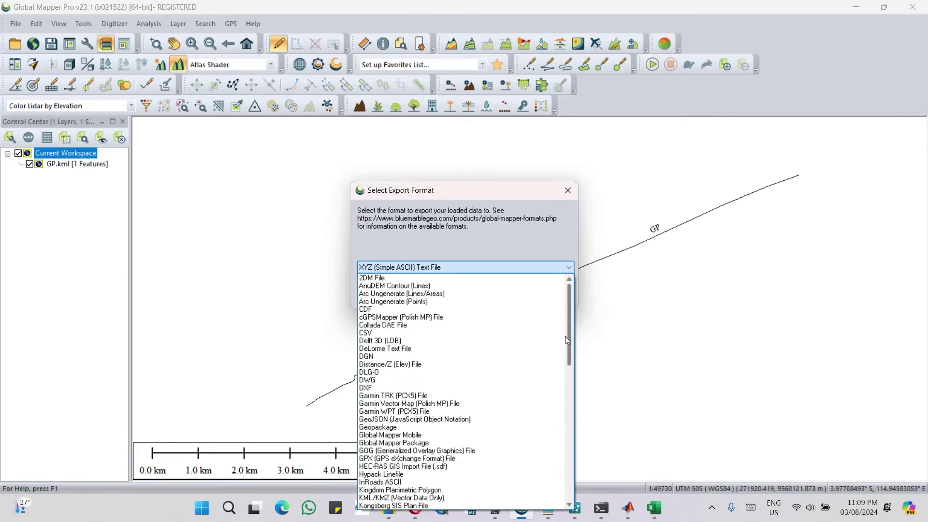
{"action": "left_click", "coordinate": [393, 345]}
{"action": "left_click", "coordinate": [430, 299]}
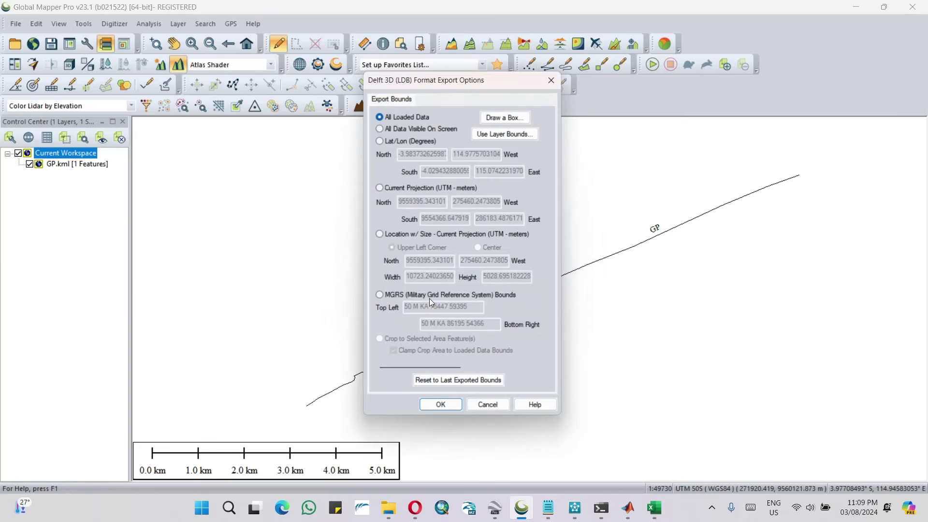
Export all loaded data and save the land boundary file as GP_land in the Delft3D - PLHR folder.
{"action": "left_click", "coordinate": [438, 410]}
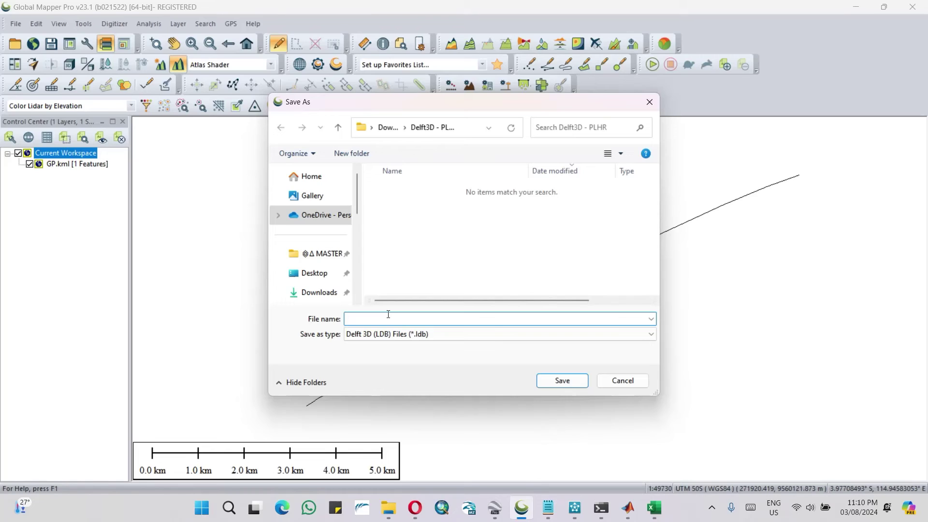
{"action": "type", "text": "GP_land"}
{"action": "key", "text": "Return"}
{"action": "mouse_move", "coordinate": [405, 509]}
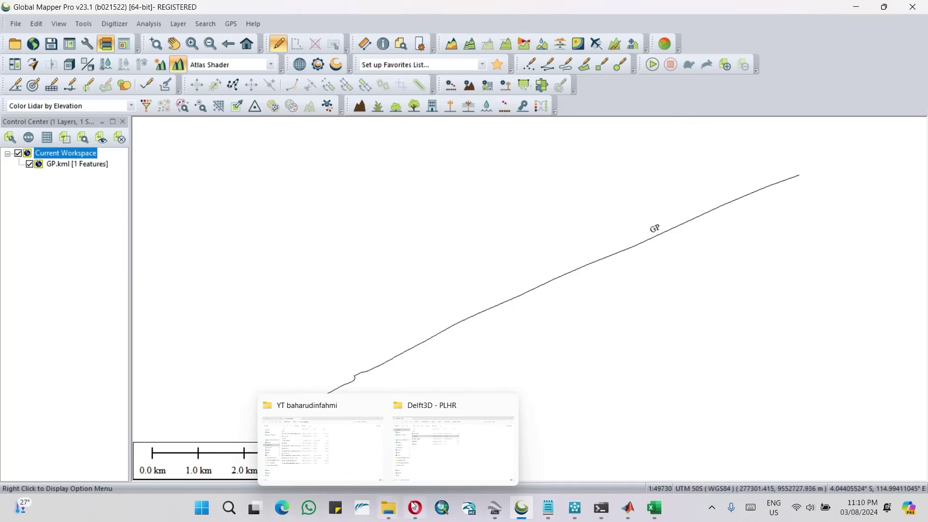
Switch to the Delft3D - PLHR folder in File Explorer and open GP_land.ldb in Notepad.
{"action": "left_click", "coordinate": [452, 451]}
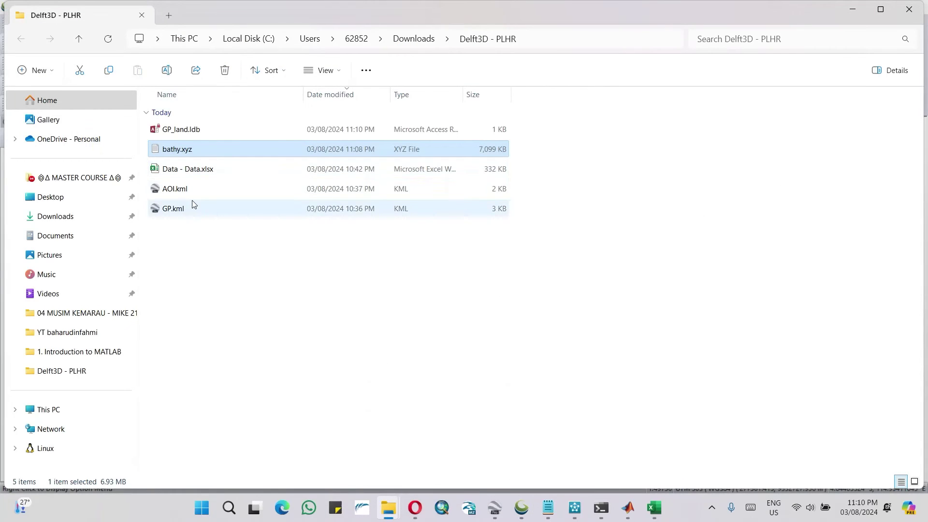
{"action": "left_click", "coordinate": [188, 128]}
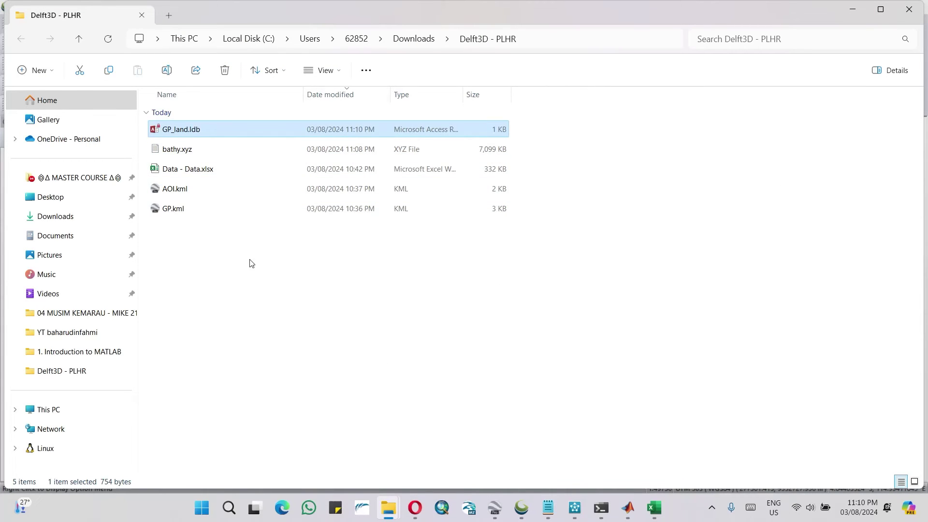
{"action": "right_click", "coordinate": [187, 129]}
{"action": "left_click", "coordinate": [167, 134]}
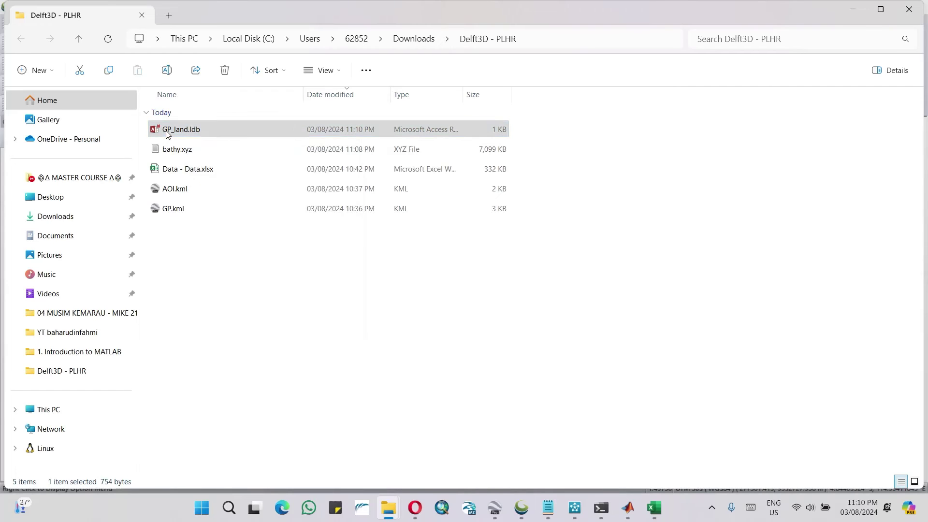
{"action": "right_click", "coordinate": [166, 134]}
{"action": "mouse_move", "coordinate": [233, 176]}
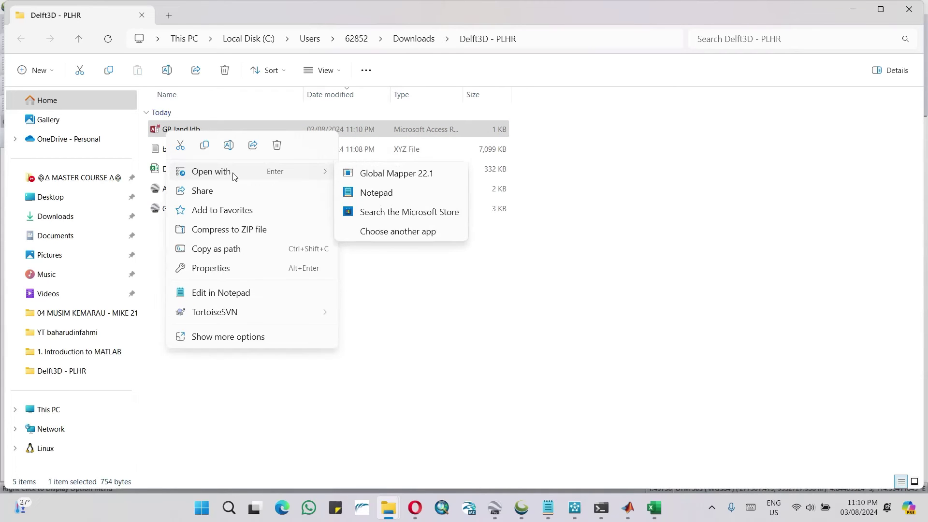
{"action": "left_click", "coordinate": [378, 193]}
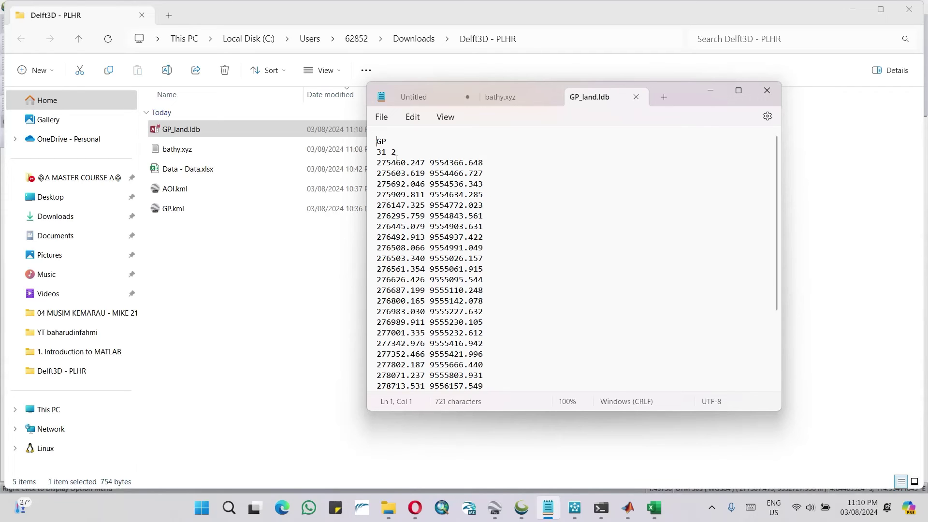
Examine the land boundary file's name line, its row and column count line, and the coordinate pairs below.
{"action": "left_click_drag", "start_coordinate": [379, 141], "coordinate": [404, 145]}
{"action": "left_click", "coordinate": [379, 152]}
{"action": "left_click_drag", "start_coordinate": [379, 152], "coordinate": [459, 163]}
{"action": "left_click_drag", "start_coordinate": [382, 183], "coordinate": [435, 184]}
{"action": "left_click", "coordinate": [394, 153]}
{"action": "mouse_move", "coordinate": [775, 151]}
{"action": "left_mouse_down"}
{"action": "mouse_move", "coordinate": [770, 270]}
{"action": "mouse_move", "coordinate": [772, 143]}
{"action": "left_mouse_up"}
{"action": "left_click", "coordinate": [384, 162]}
{"action": "scroll", "coordinate": [389, 274], "scroll_direction": "down", "scroll_amount": 4}
{"action": "scroll", "coordinate": [501, 364], "scroll_direction": "up", "scroll_amount": 3}
{"action": "left_click_drag", "start_coordinate": [378, 163], "coordinate": [488, 175]}
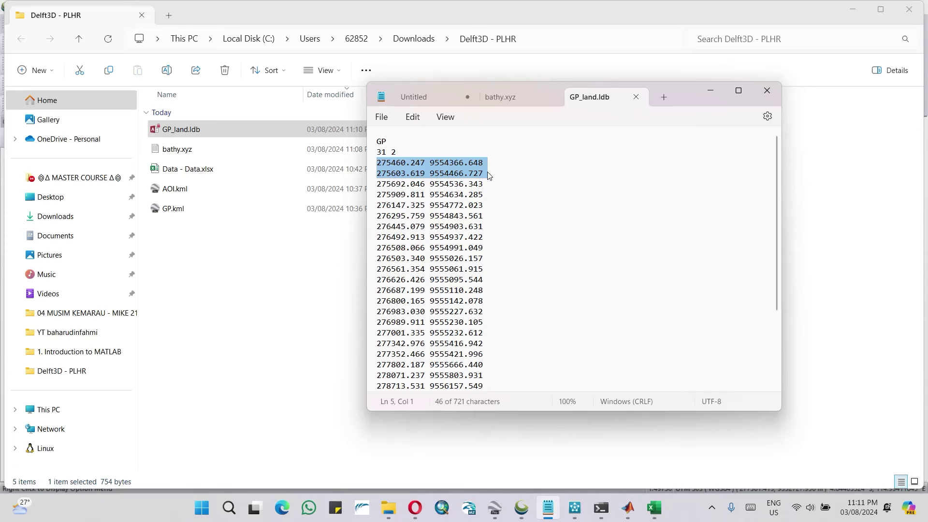
{"action": "left_click", "coordinate": [385, 141]}
{"action": "left_click_drag", "start_coordinate": [378, 152], "coordinate": [394, 153]}
{"action": "double_click", "coordinate": [393, 152]}
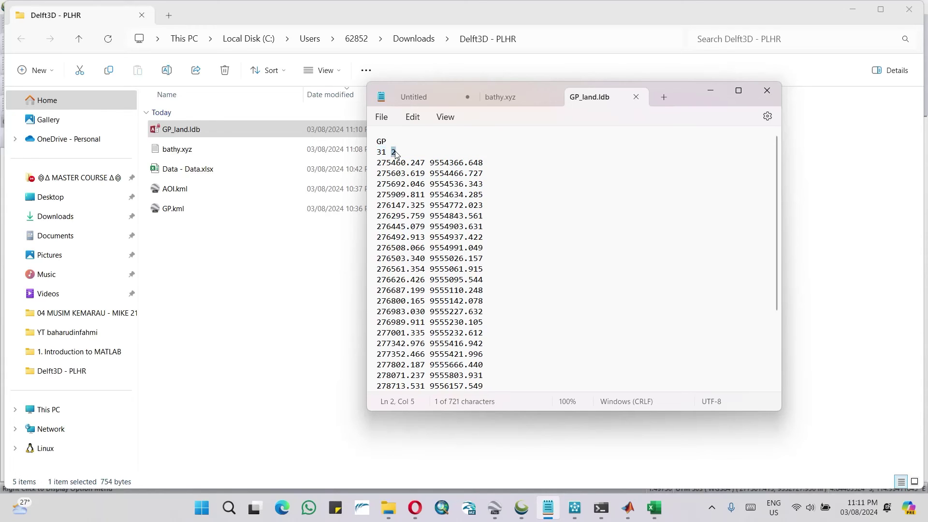
{"action": "left_click", "coordinate": [382, 117]}
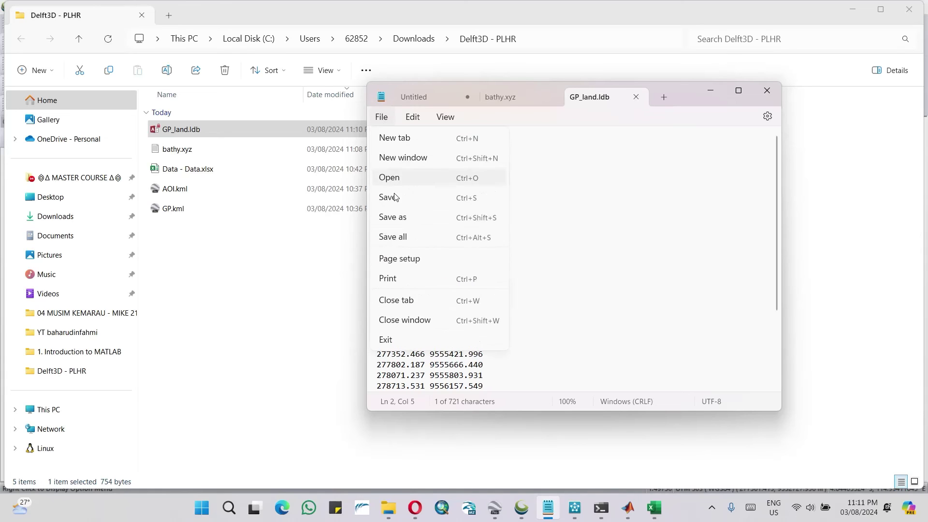
{"action": "left_click", "coordinate": [392, 214]}
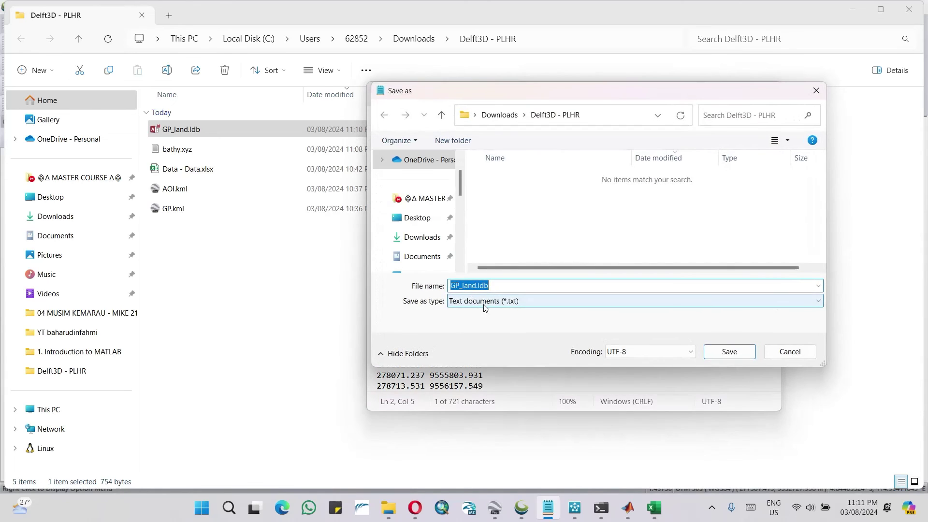
{"action": "left_click", "coordinate": [483, 301]}
{"action": "left_click", "coordinate": [484, 323]}
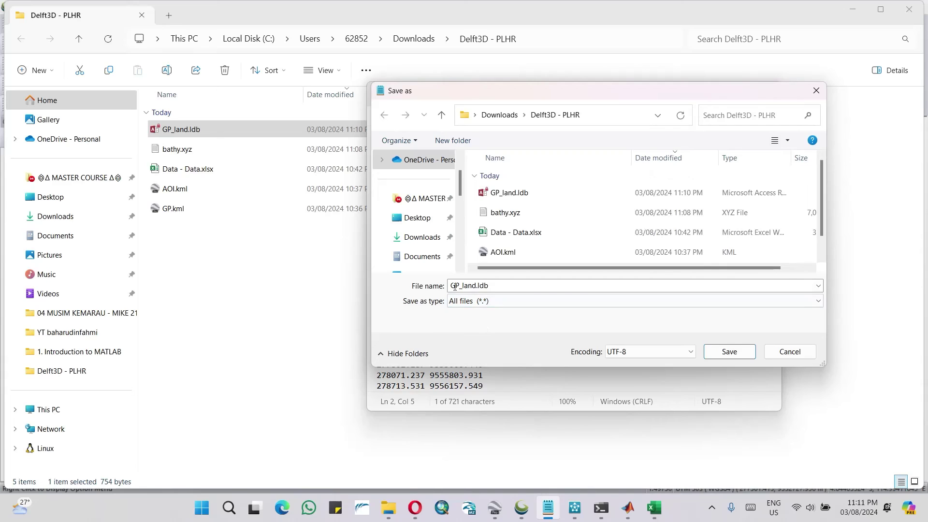
{"action": "left_click", "coordinate": [480, 286]}
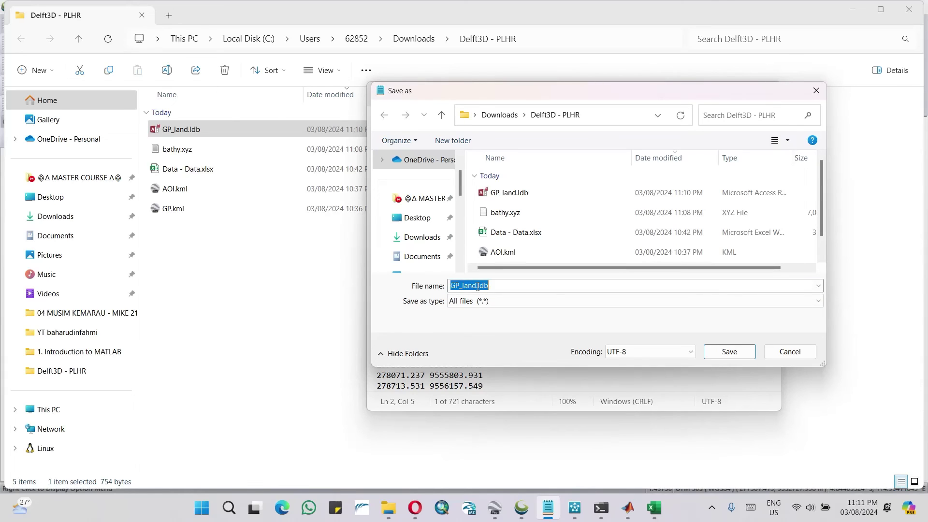
{"action": "left_click", "coordinate": [508, 285]}
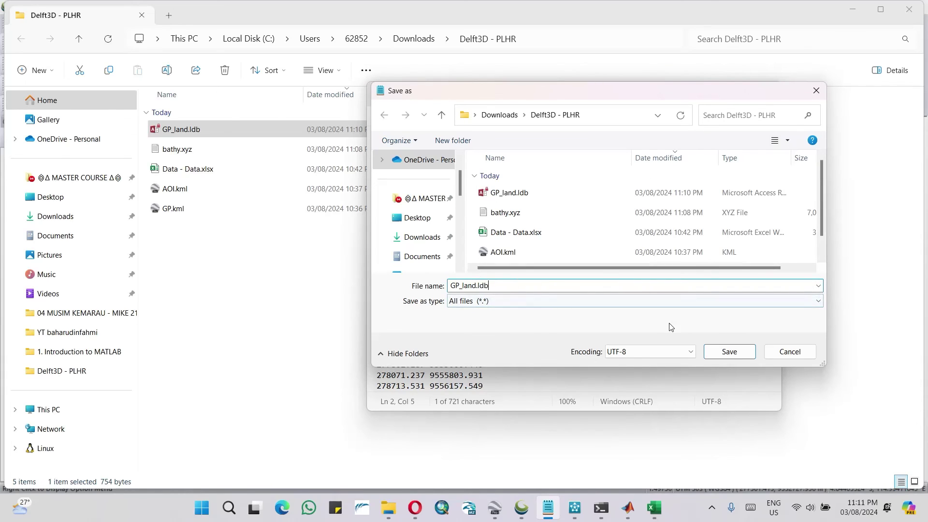
{"action": "left_click", "coordinate": [792, 351]}
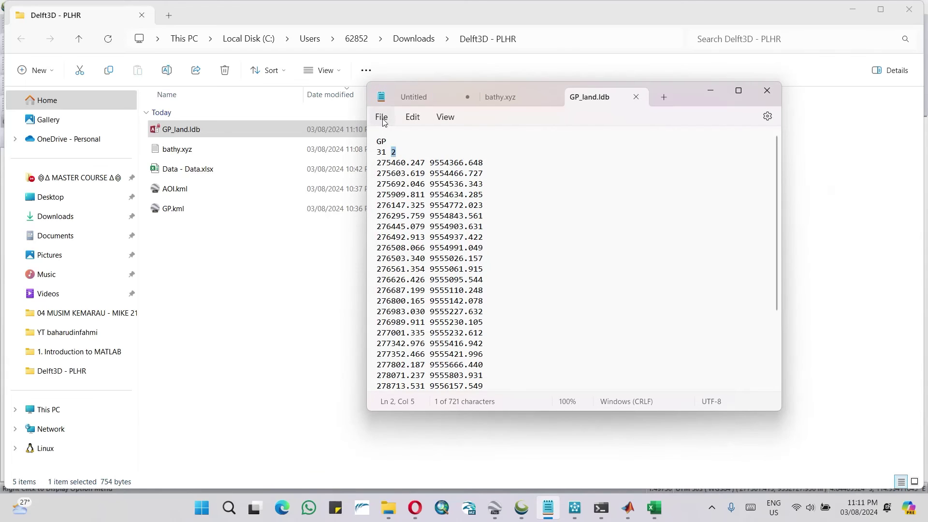
Close the GP_land.ldb file in Notepad.
{"action": "left_click", "coordinate": [637, 98]}
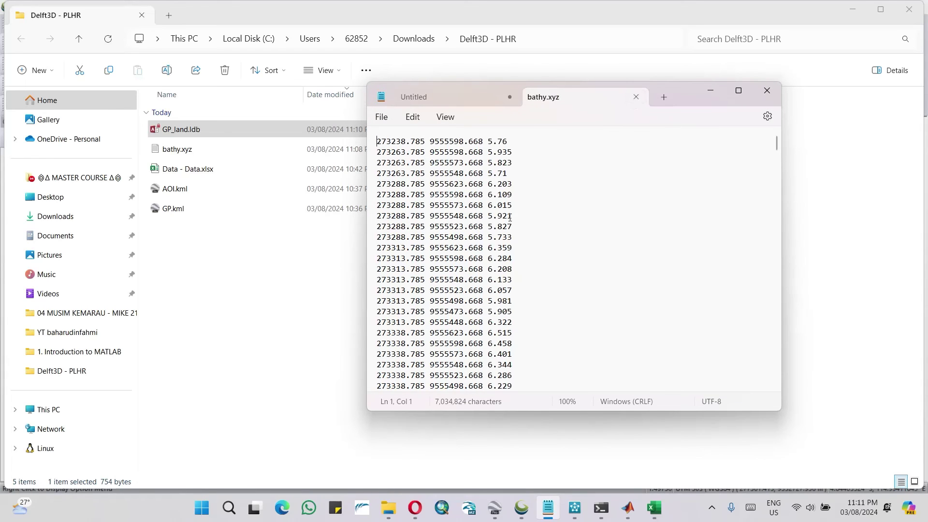